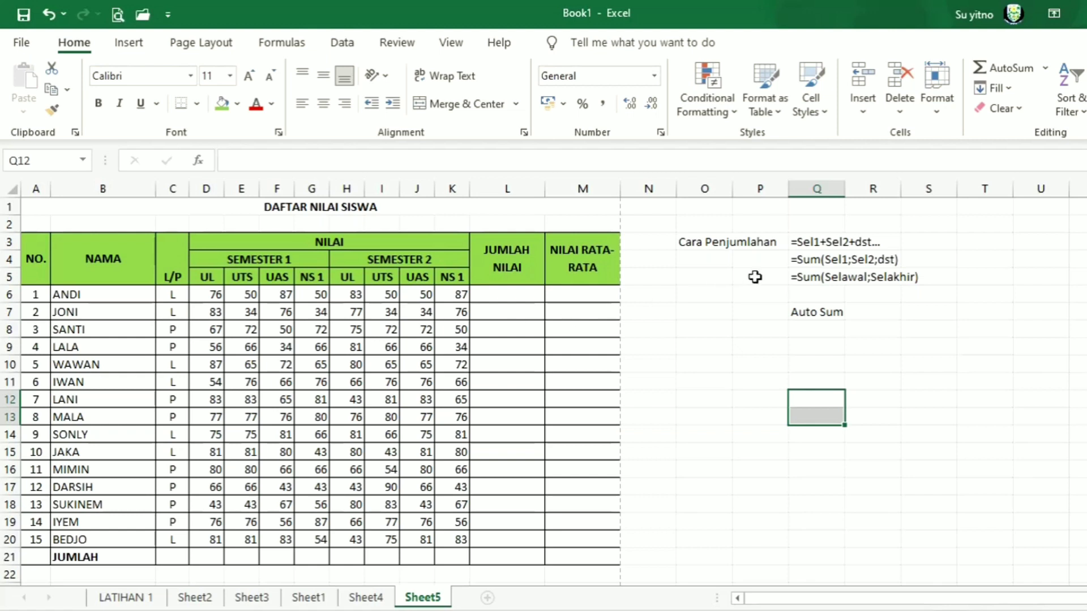
- Review the listed summation methods in Q3:Q7: adding cells with plus signs, both SUM forms, and Auto Sum
click(819, 243)
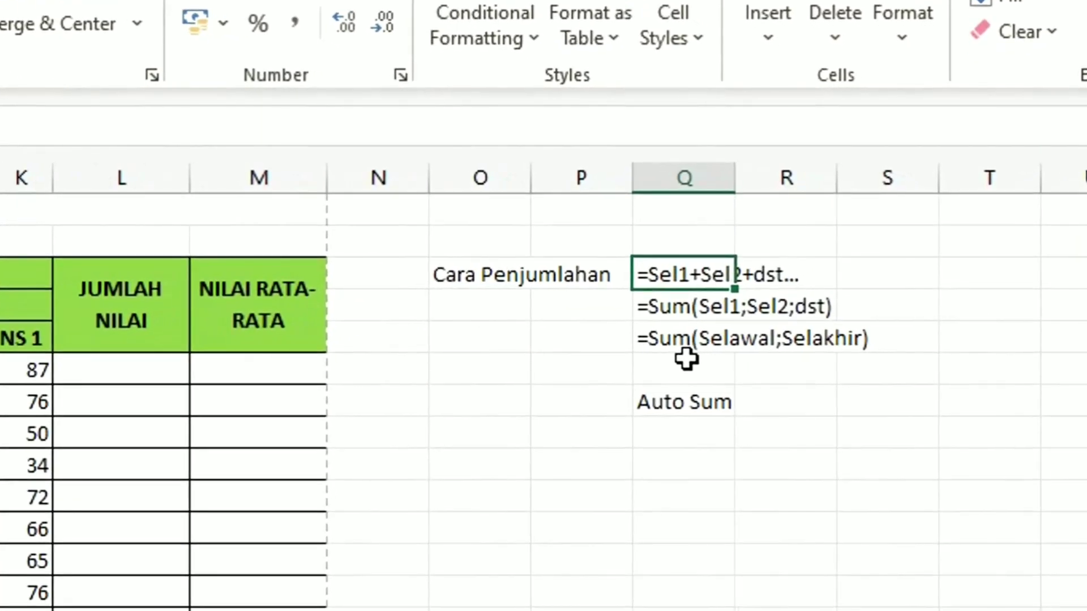
click(686, 439)
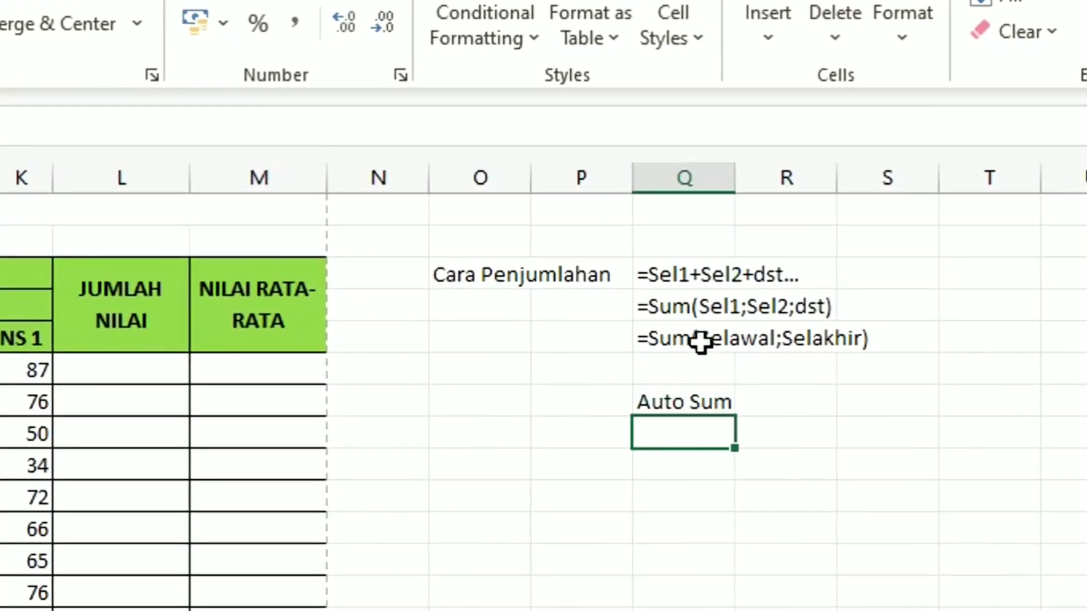
click(697, 310)
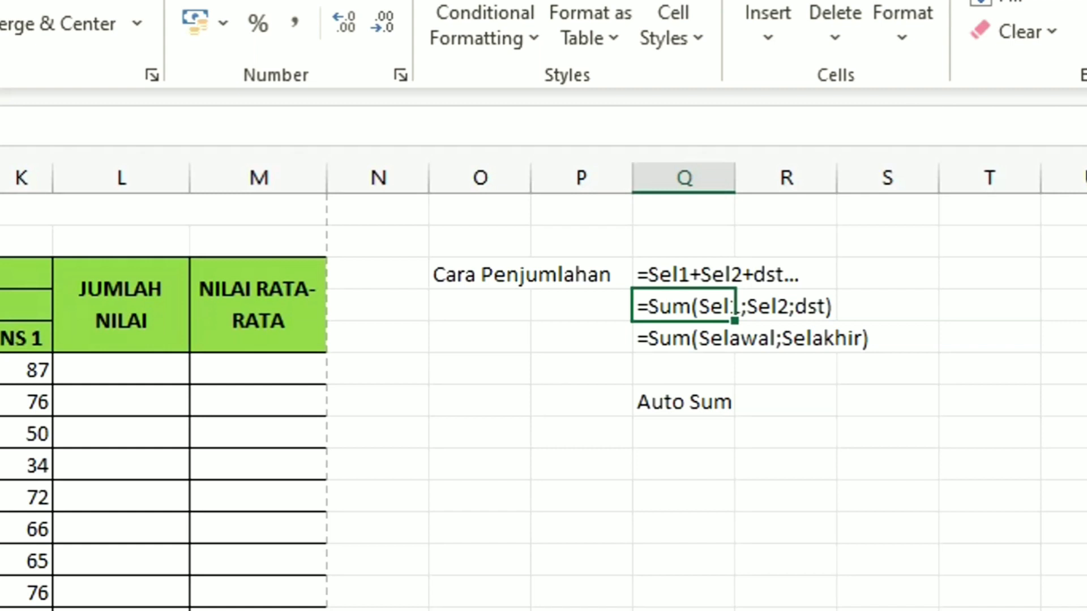
click(708, 541)
click(703, 337)
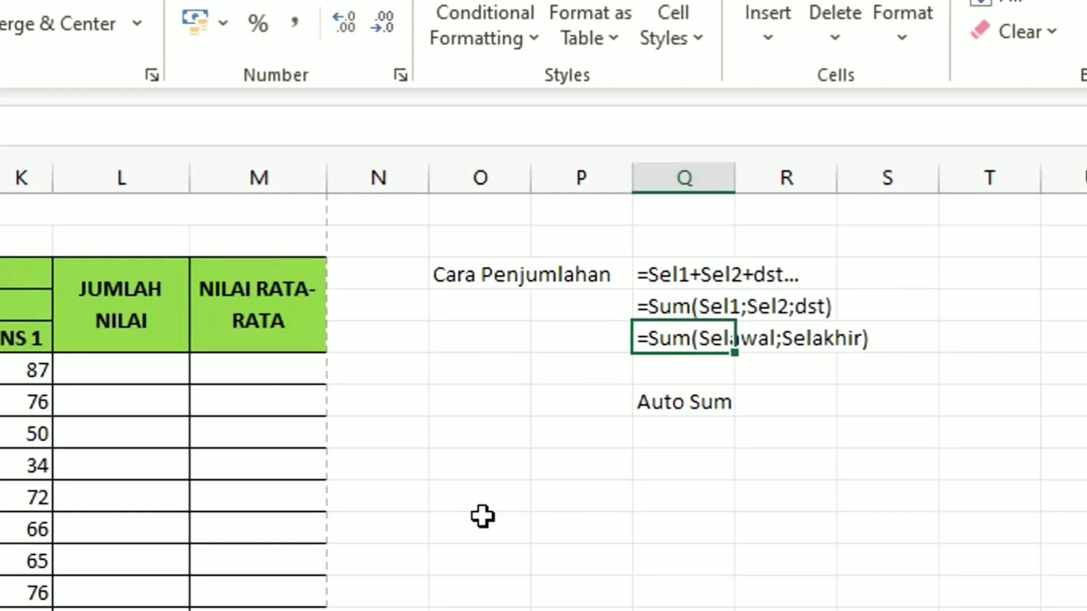
click(679, 405)
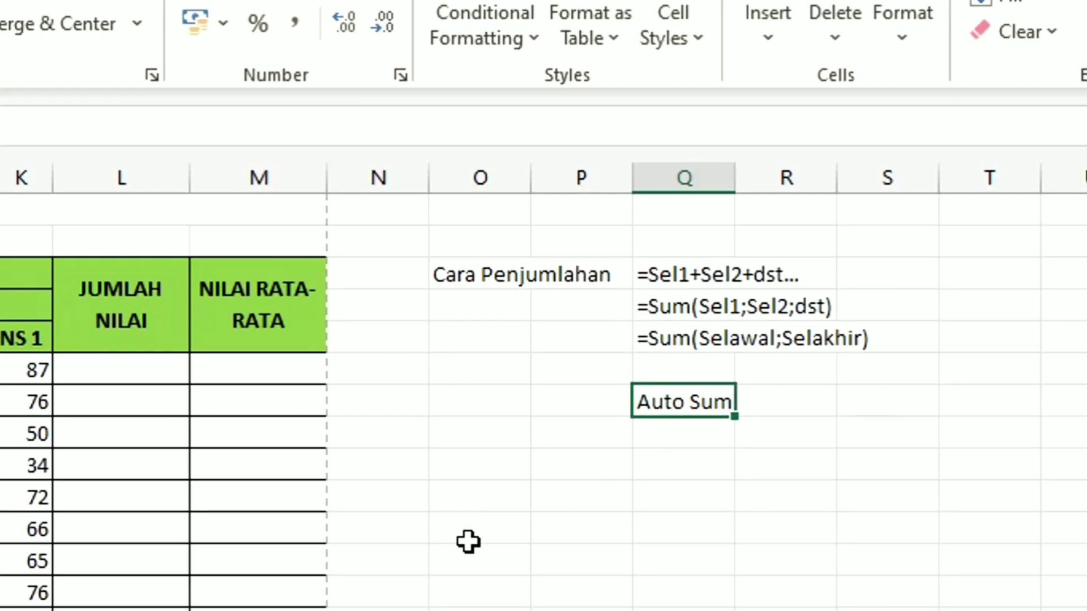
- Enter the formula =D6+E6+F6+G6+H6+I6+J6+K6 in L6 to total the first student's scores
click(150, 376)
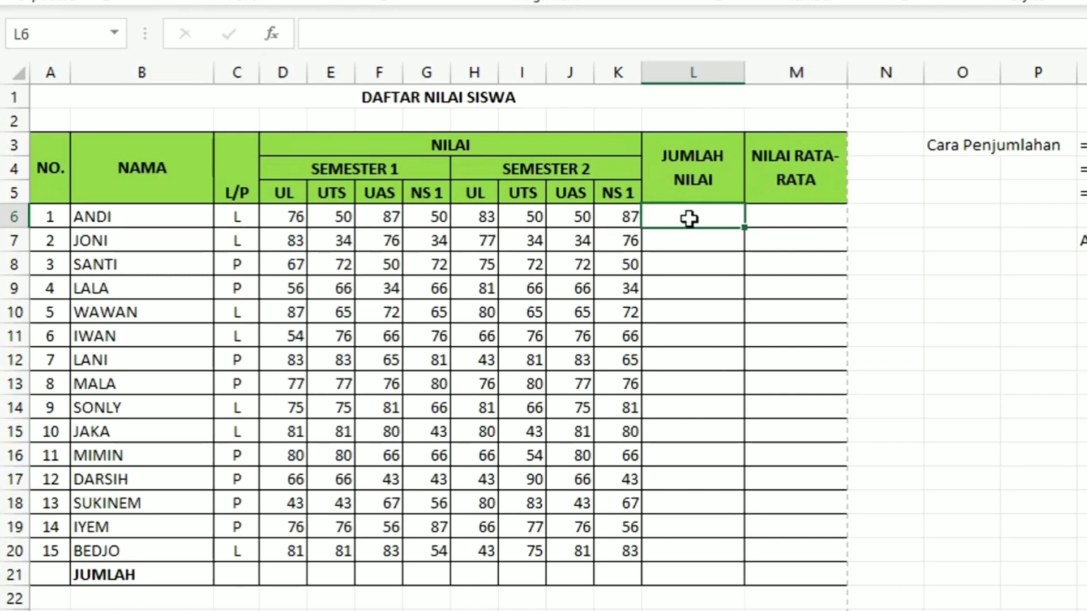
text(=)
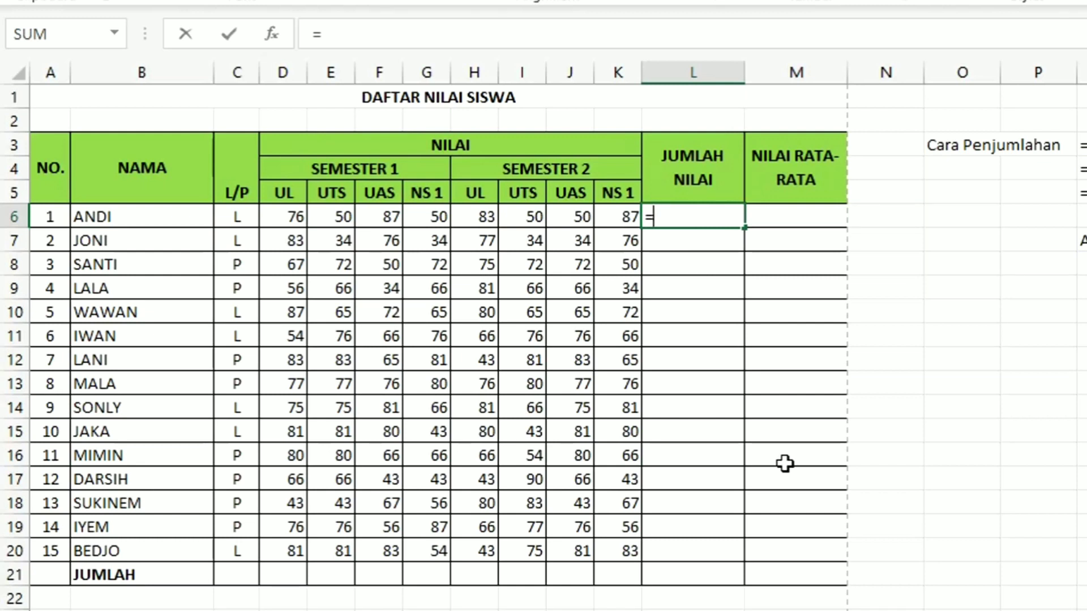
click(293, 216)
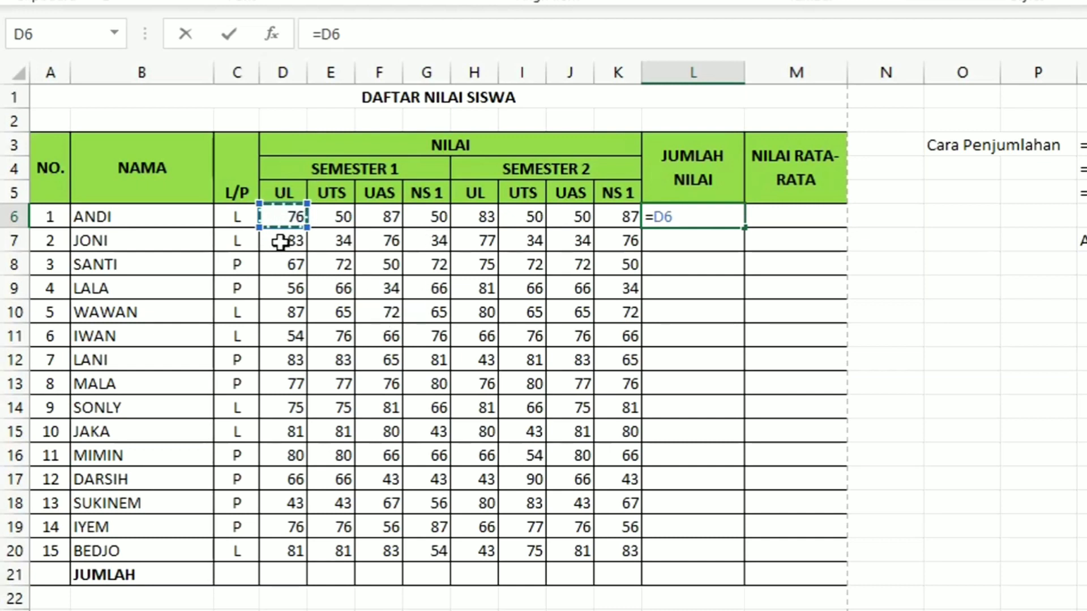
text(+)
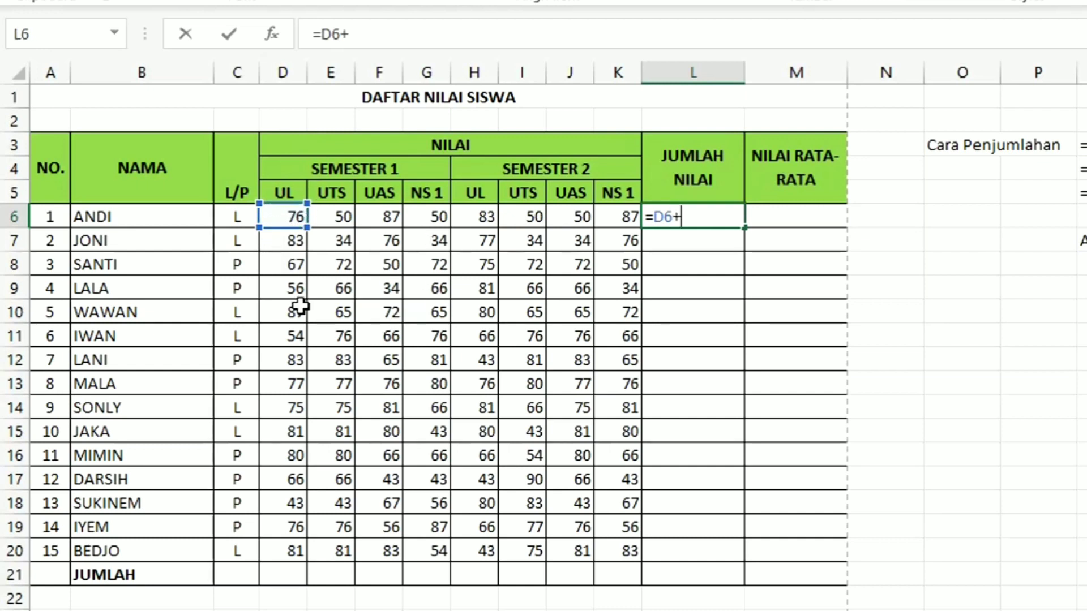
click(342, 223)
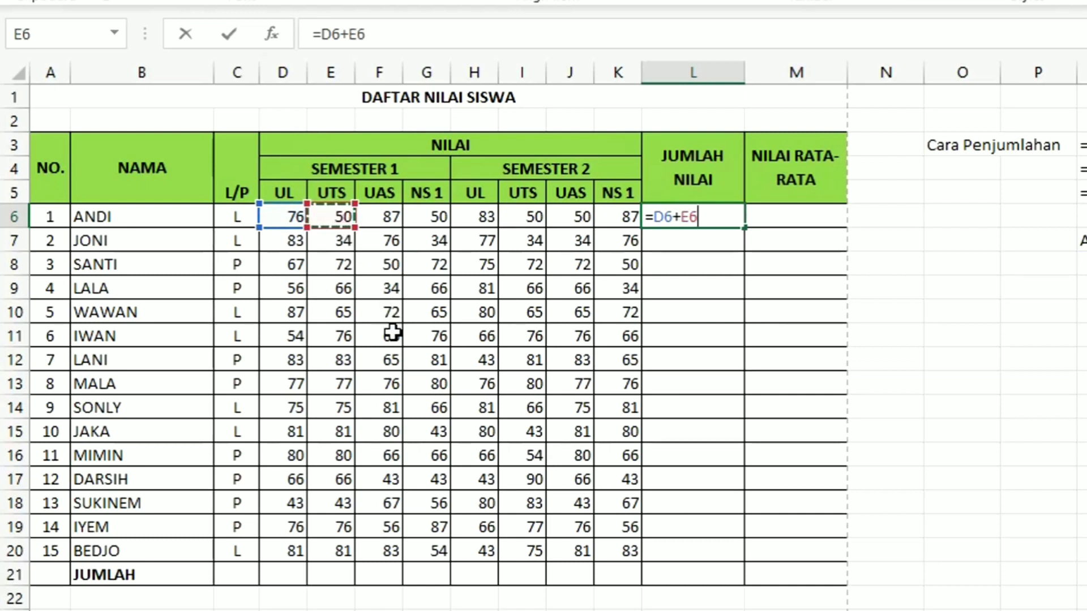
text(+)
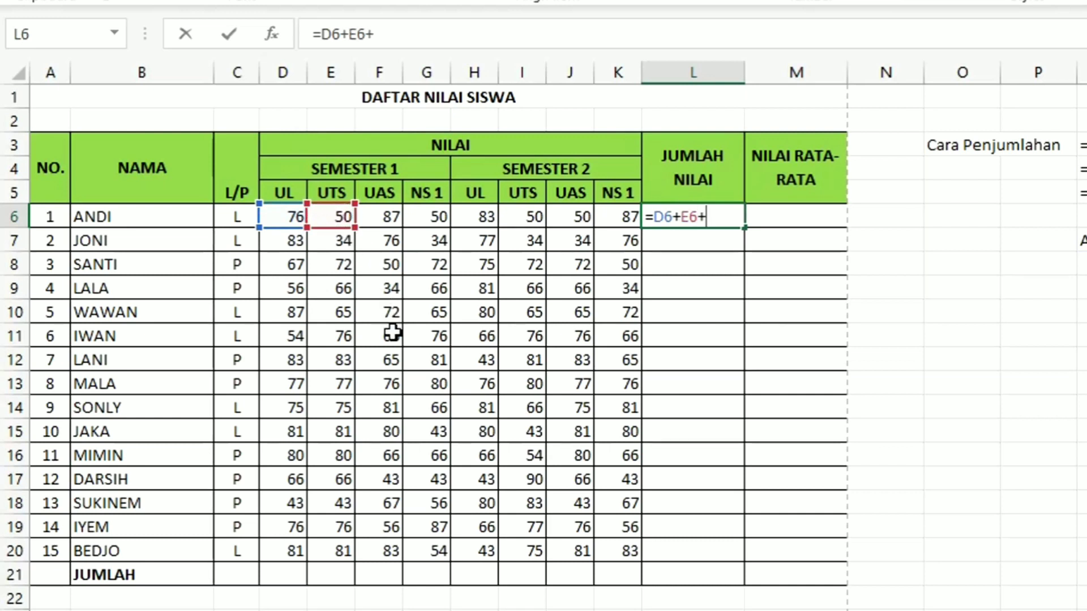
click(379, 219)
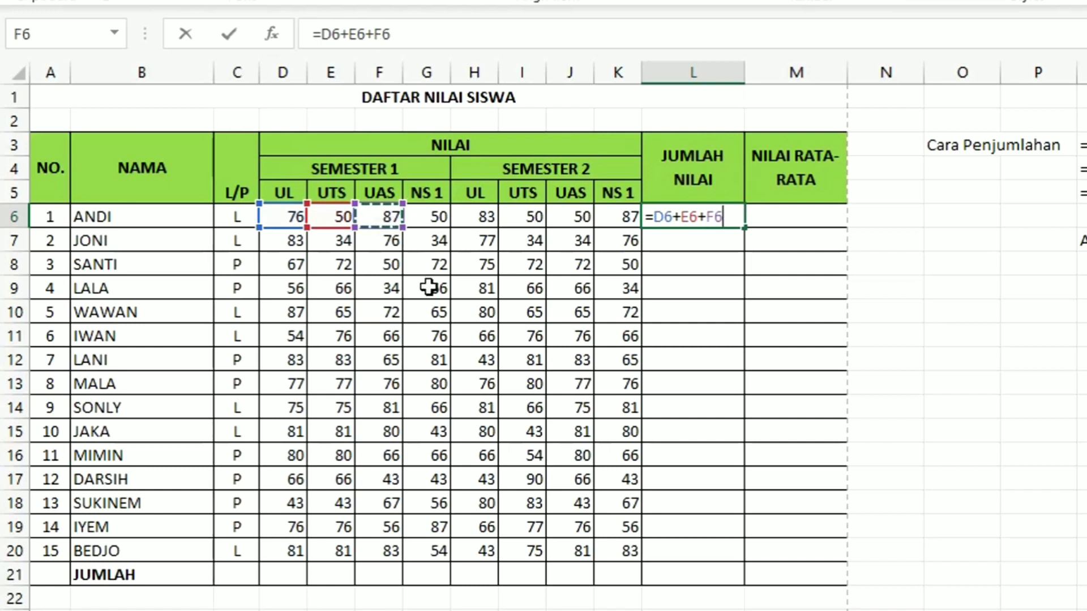
text(+)
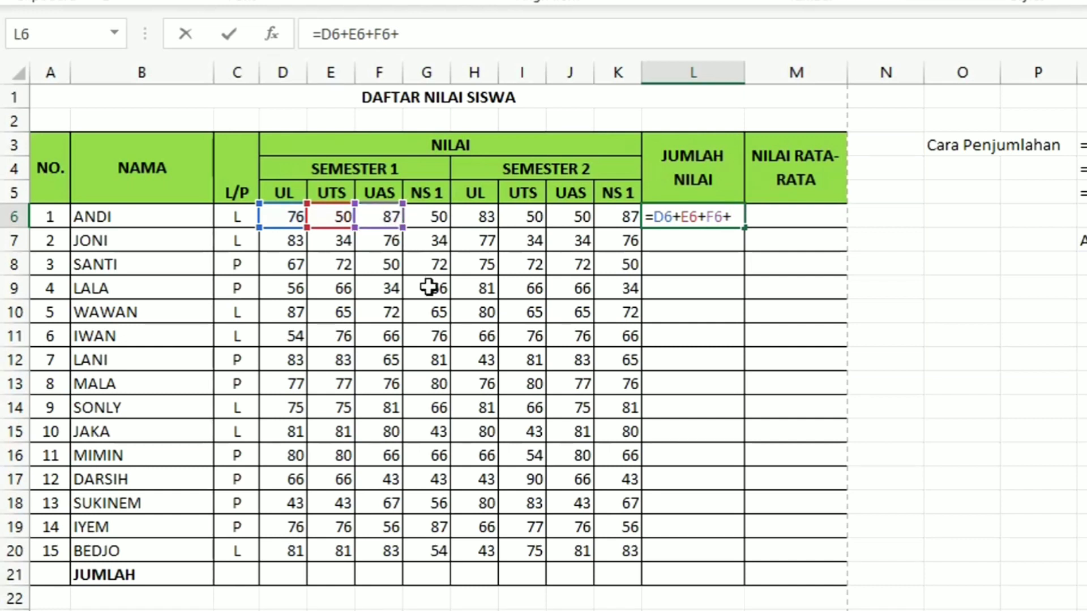
click(429, 217)
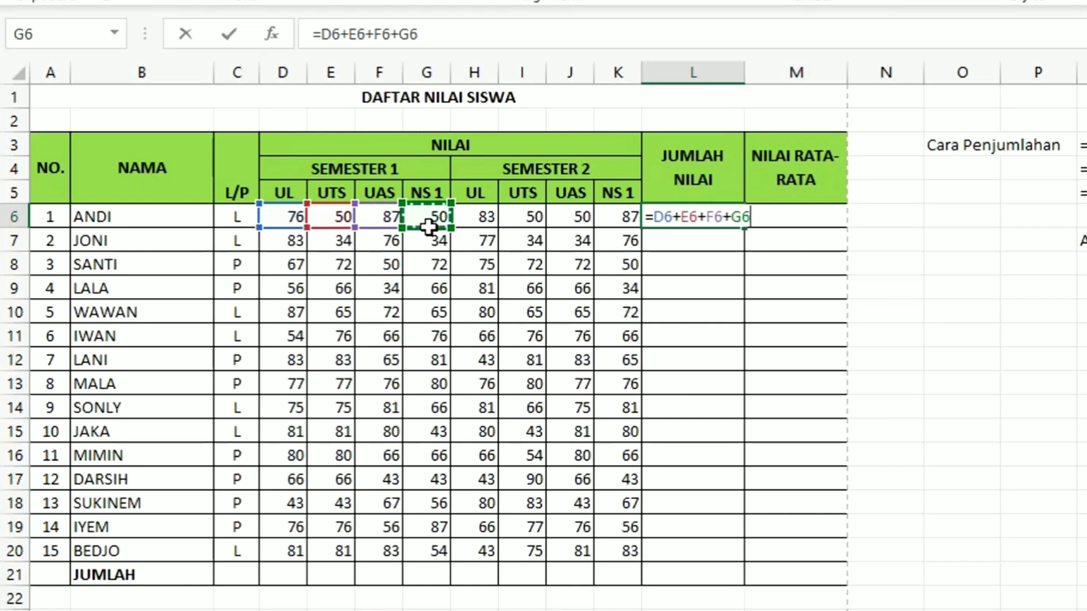
text(+)
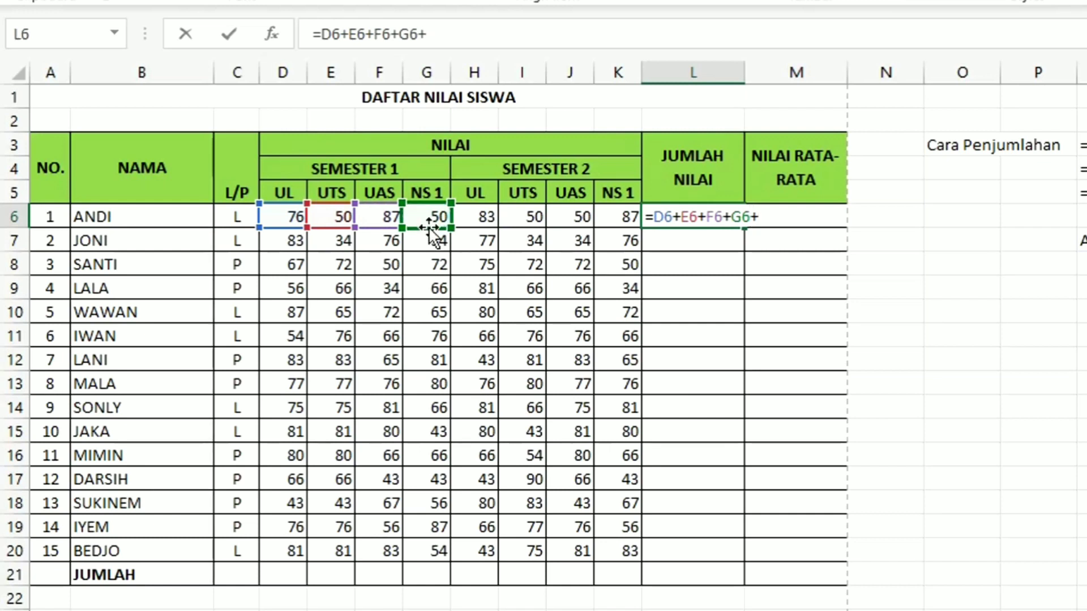
click(473, 215)
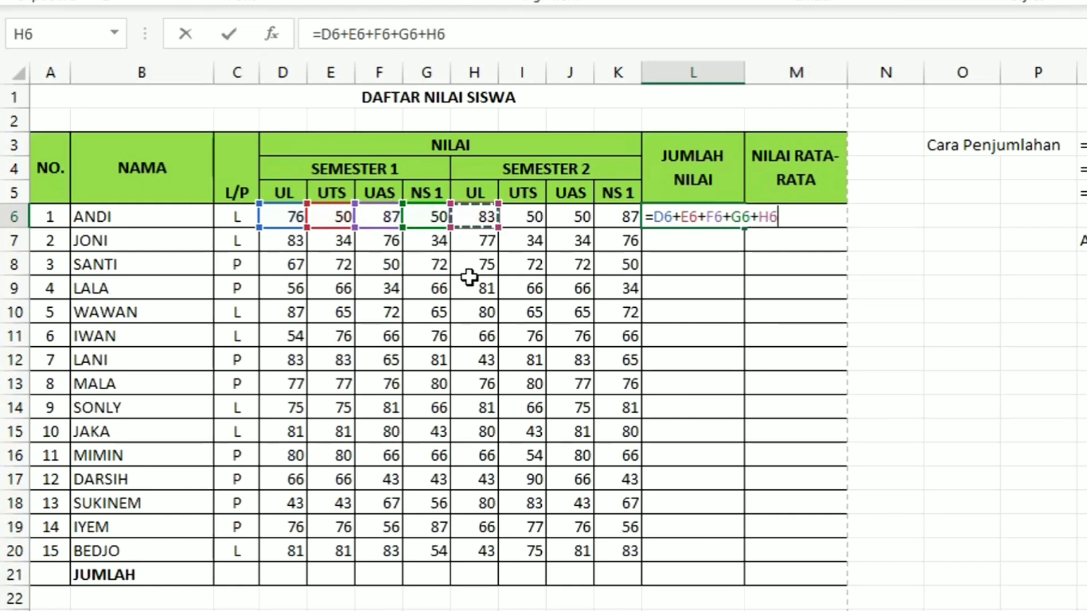
text(+)
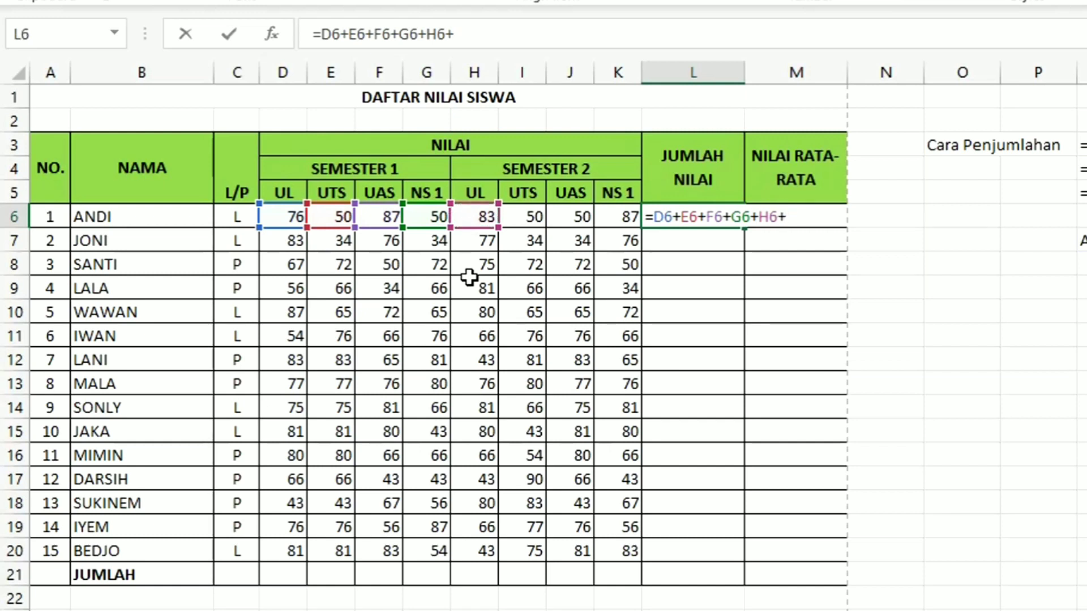
click(519, 215)
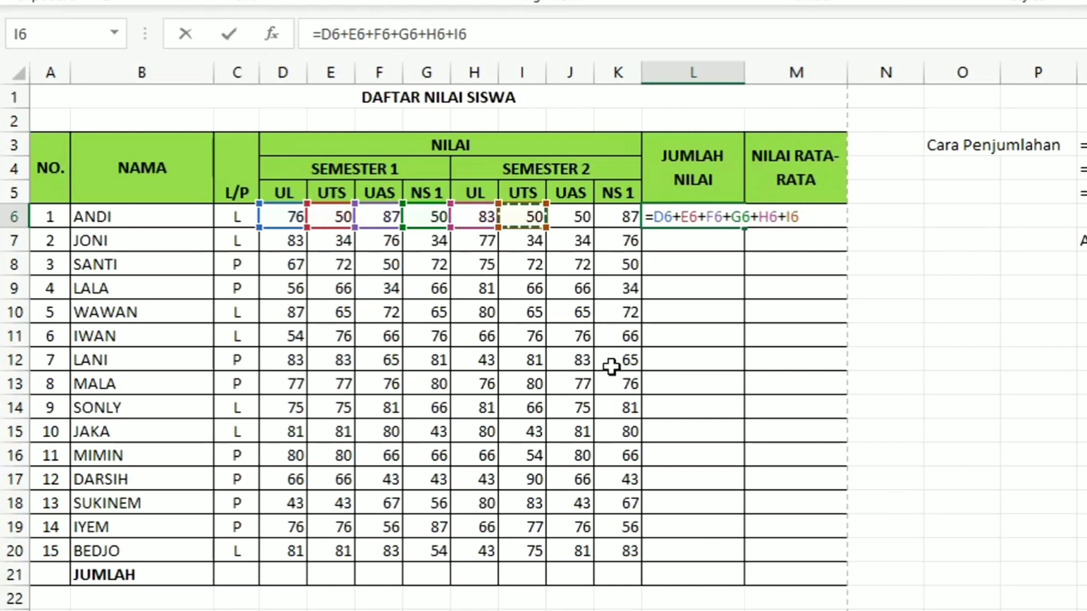
text(+)
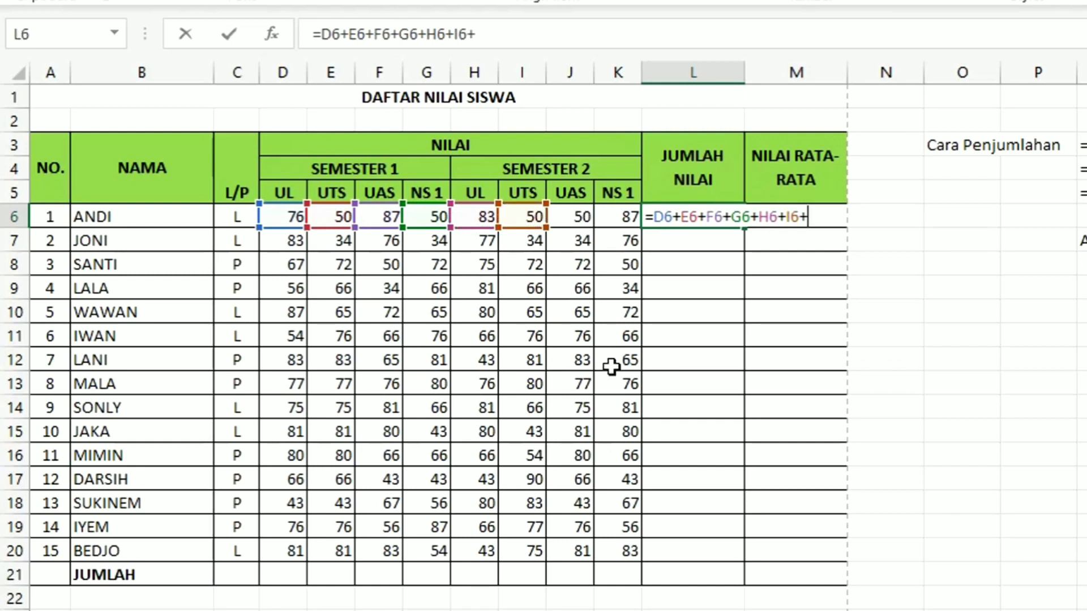
click(582, 215)
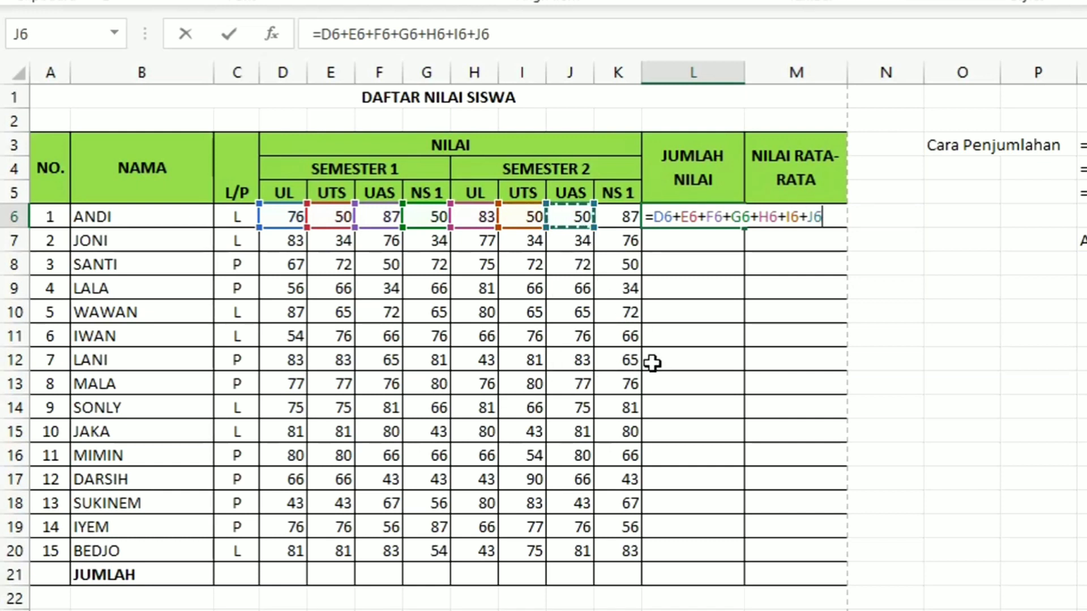
text(+)
click(628, 220)
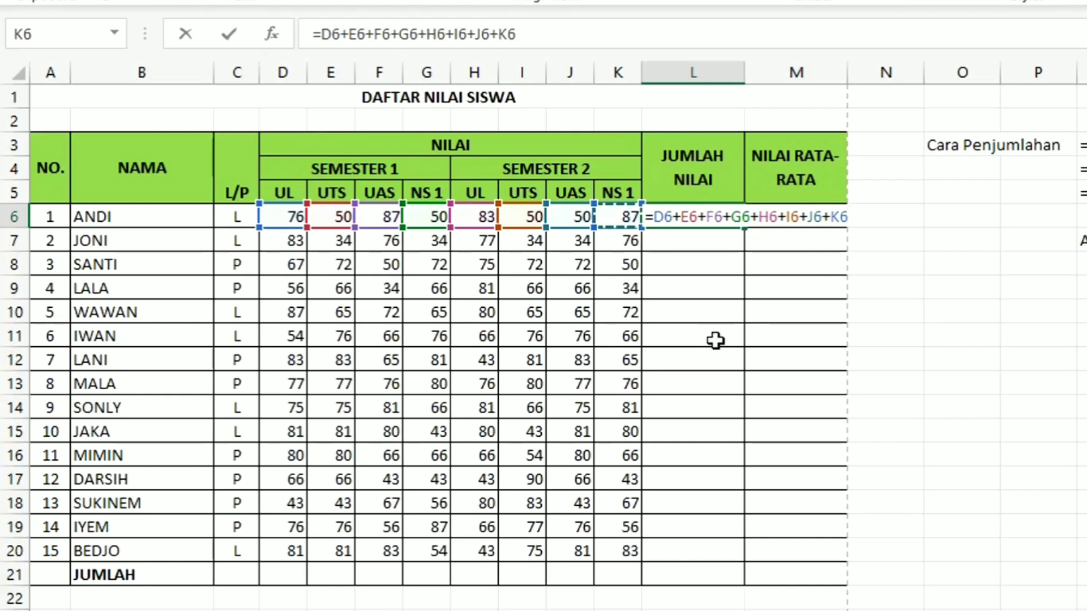
key(Return)
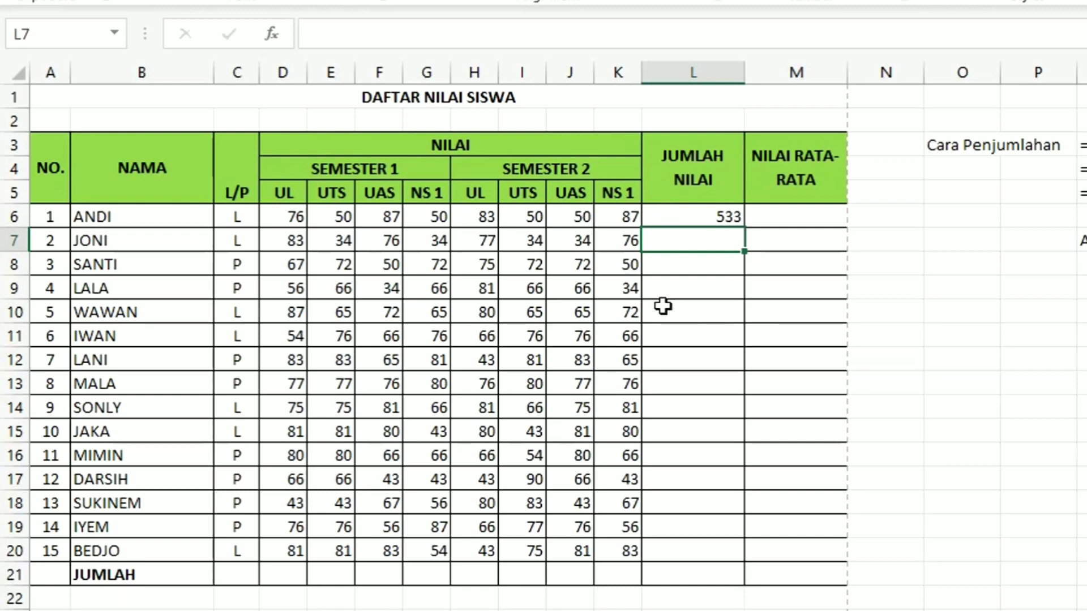
scroll(669, 336, down, 1)
scroll(669, 336, up, 1)
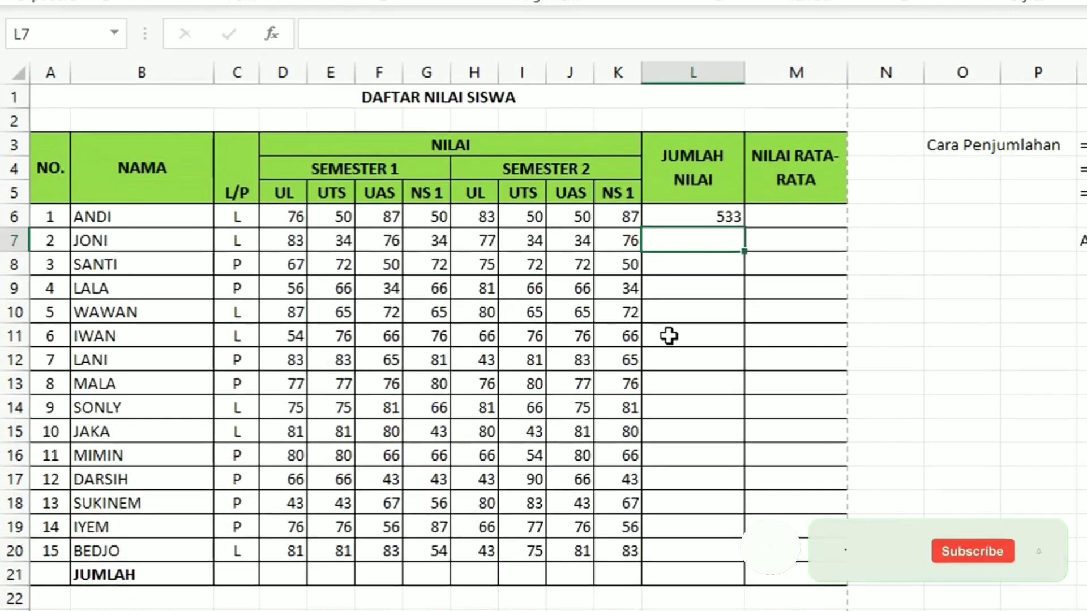
click(703, 221)
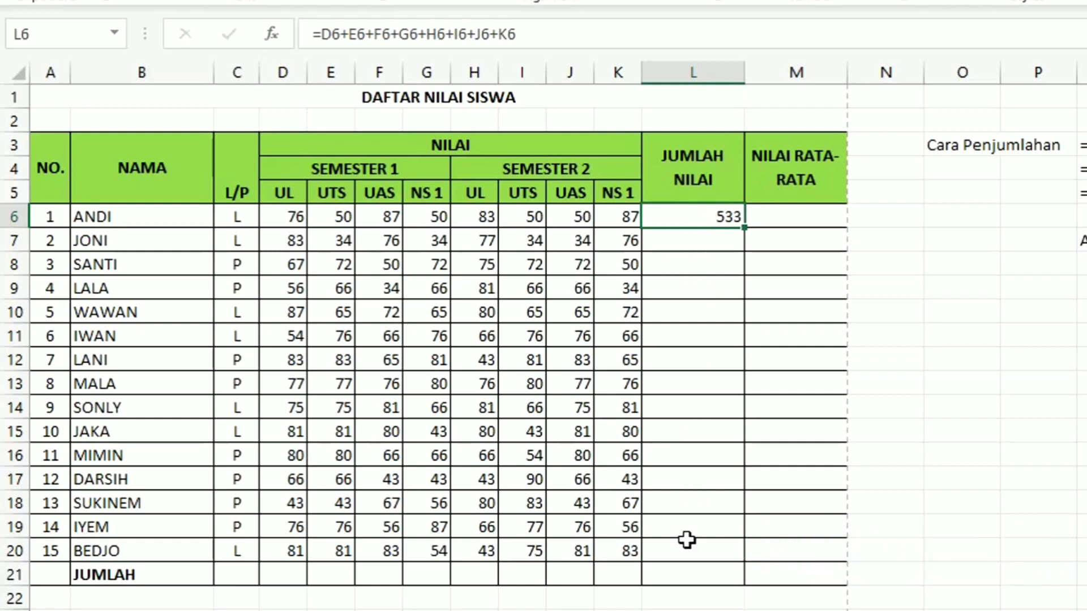
click(705, 239)
click(718, 280)
click(691, 361)
click(697, 456)
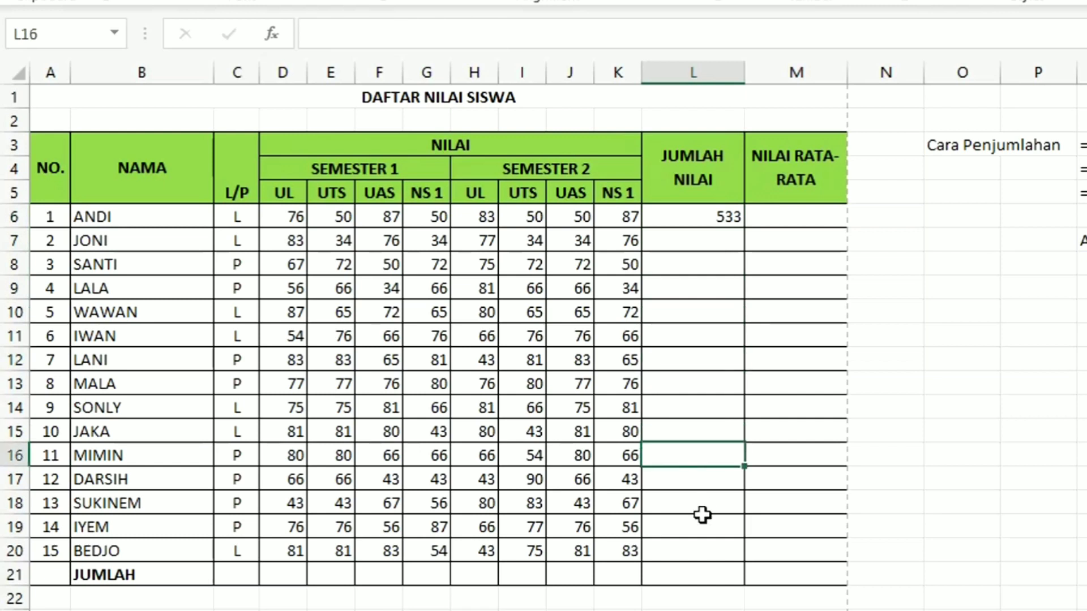
click(707, 290)
click(707, 246)
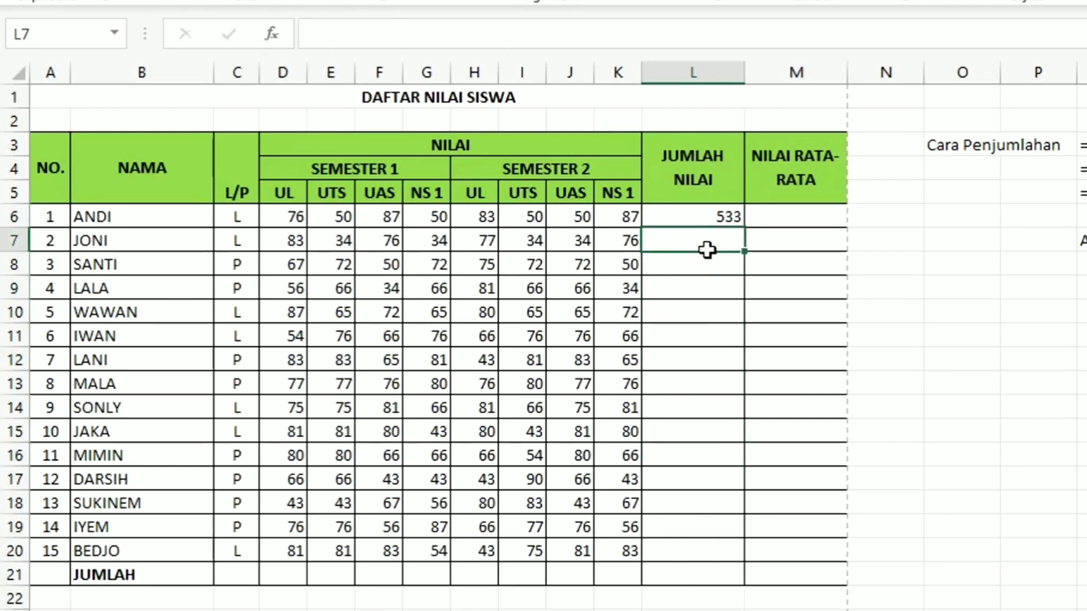
- Fill the addition formula from L6 down through L20 and check the formula in L20
click(715, 216)
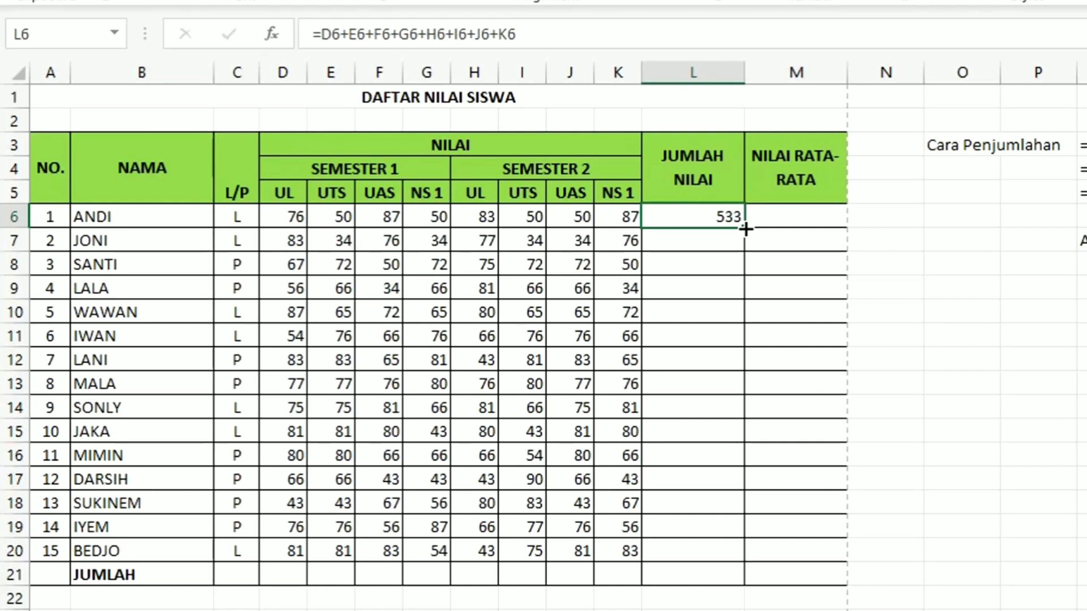
drag(745, 228, 736, 560)
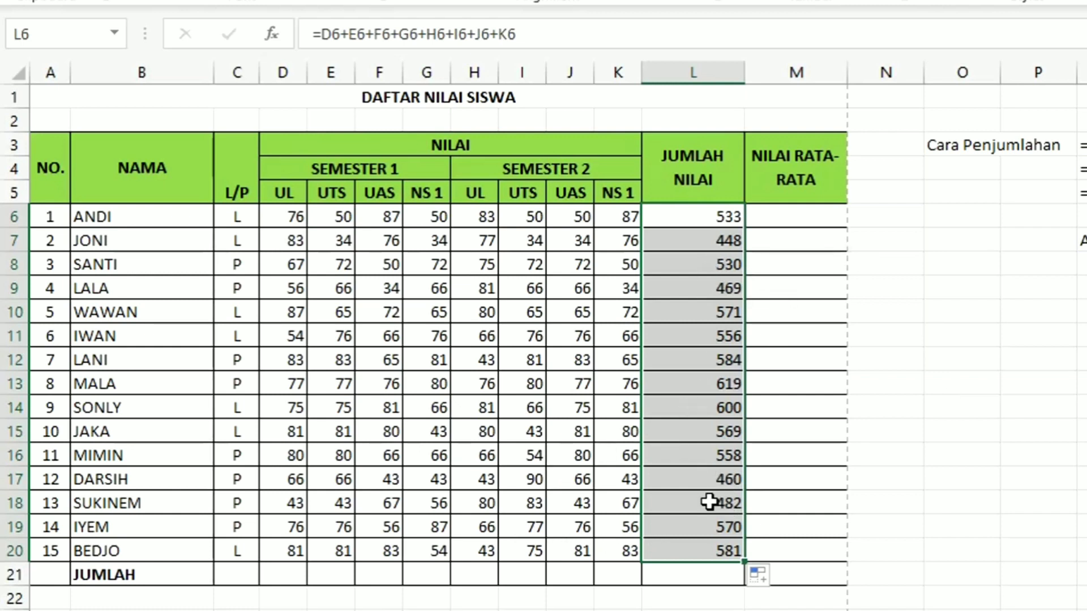
click(709, 546)
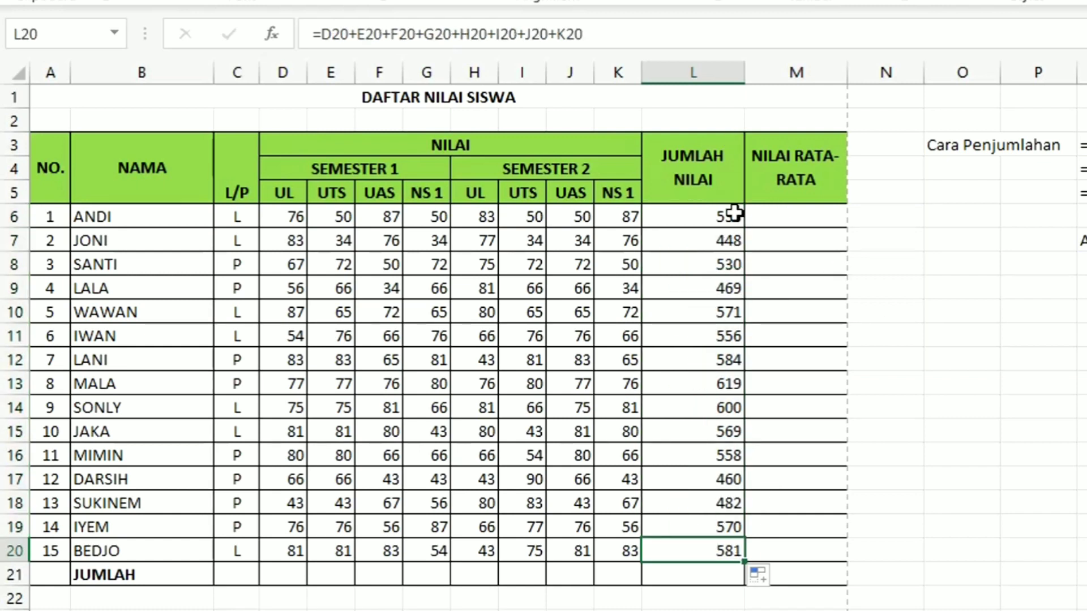
- Clear the contents of the JUMLAH NILAI cells L6:L20
mouse_move(734, 214)
mouse_down()
mouse_move(704, 440)
mouse_move(726, 546)
mouse_up()
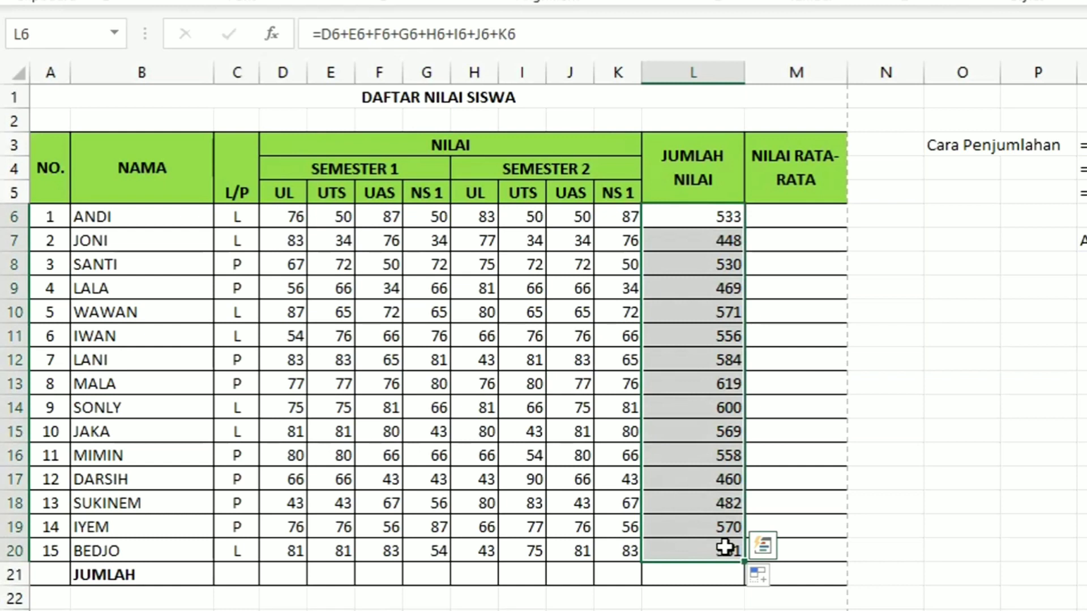
key(Delete)
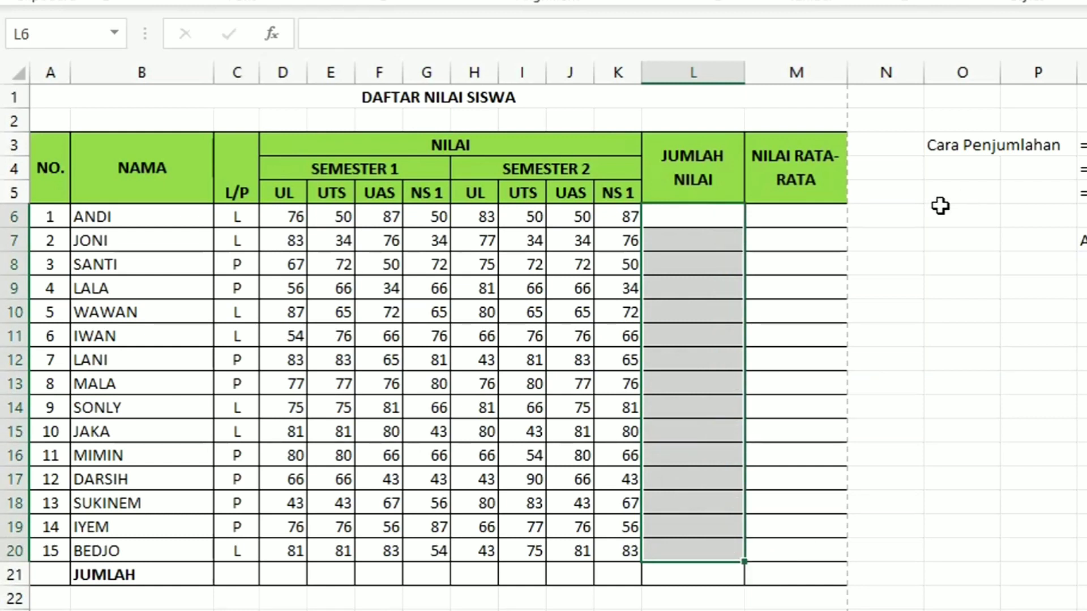
- Enter the formula =SUM(D6;E6;F6;G6;H6;I6;J6;K6) in L6 to total the first student's scores from separately listed cells
click(709, 210)
text(=)
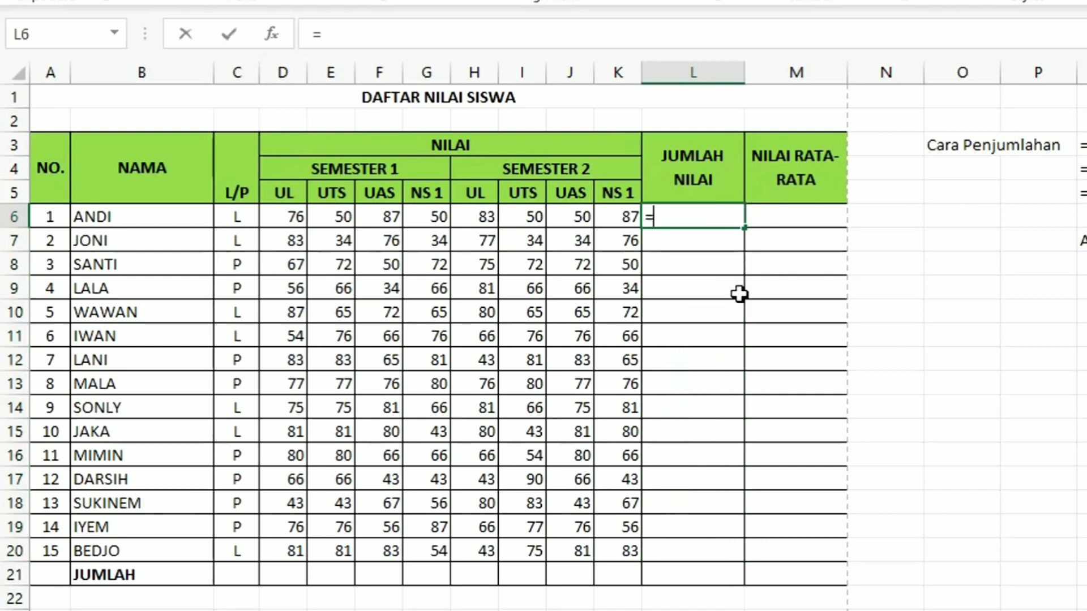
text(sum)
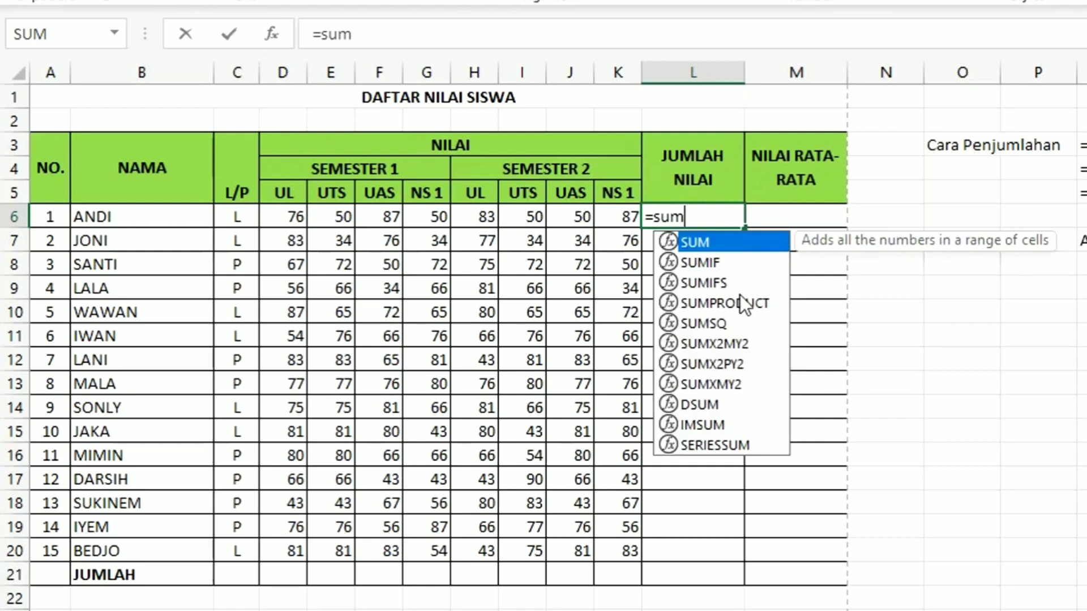
text(()
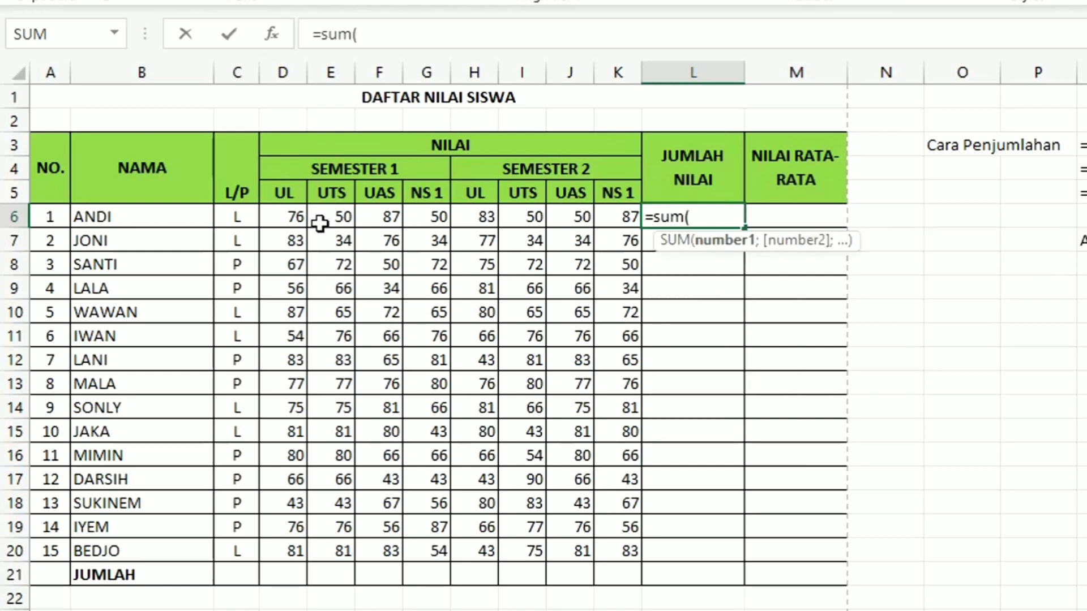
click(290, 217)
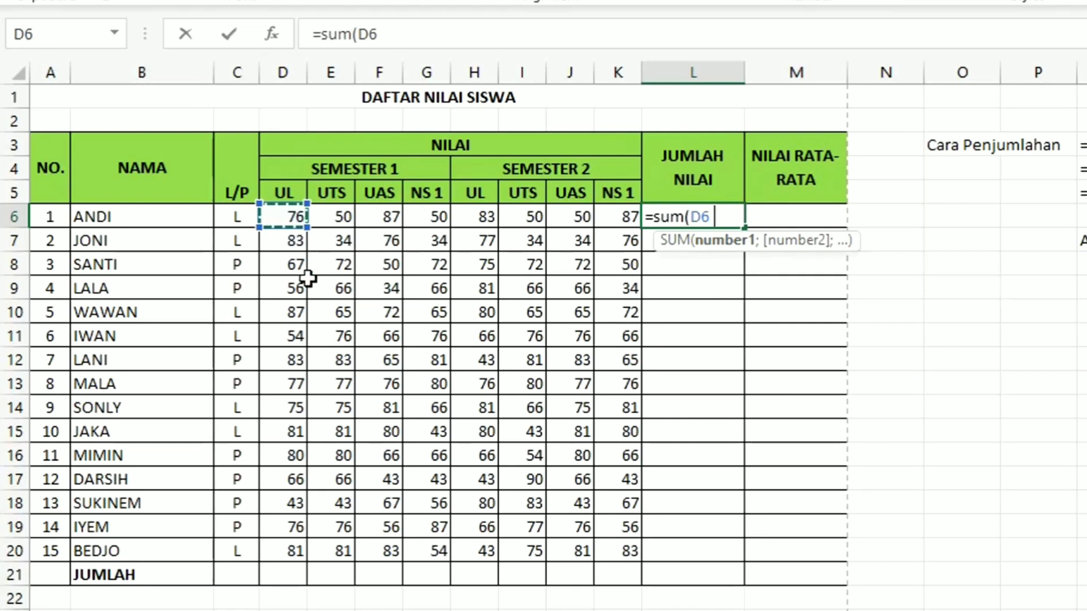
text(;)
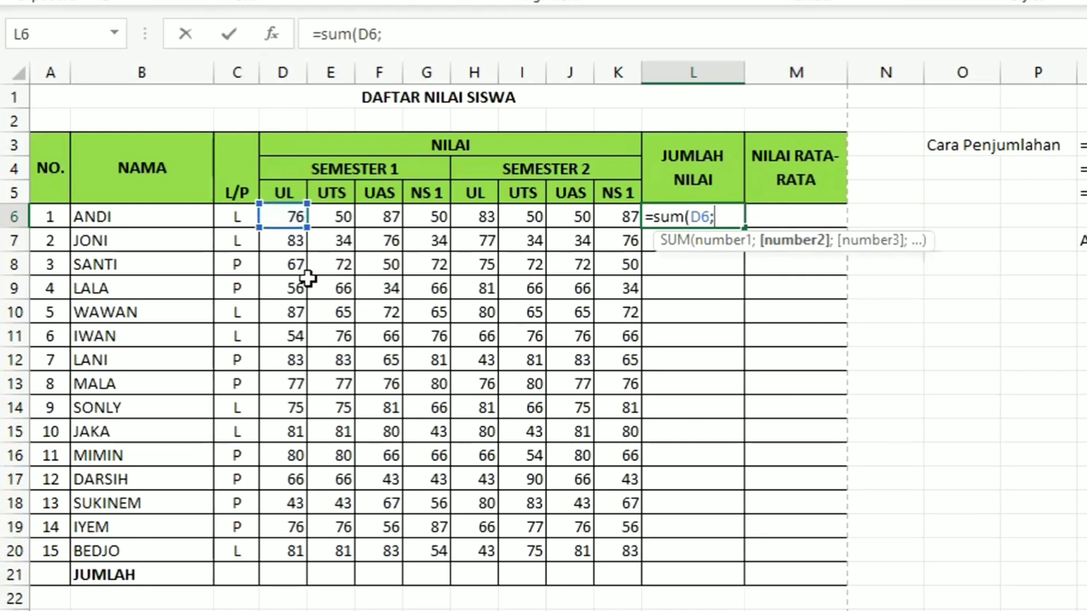
click(343, 216)
text(;)
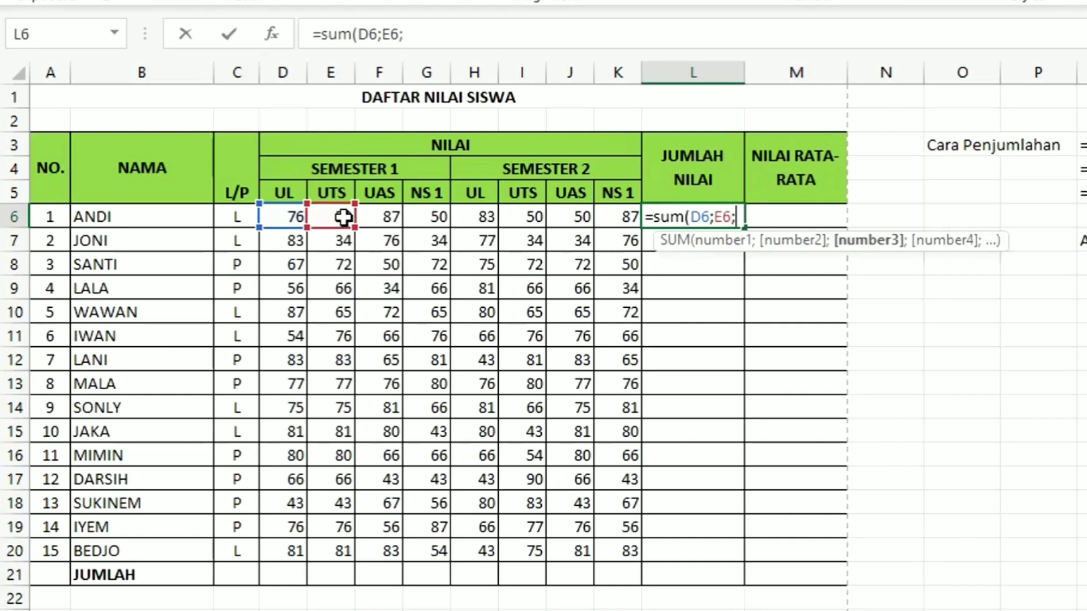
click(386, 217)
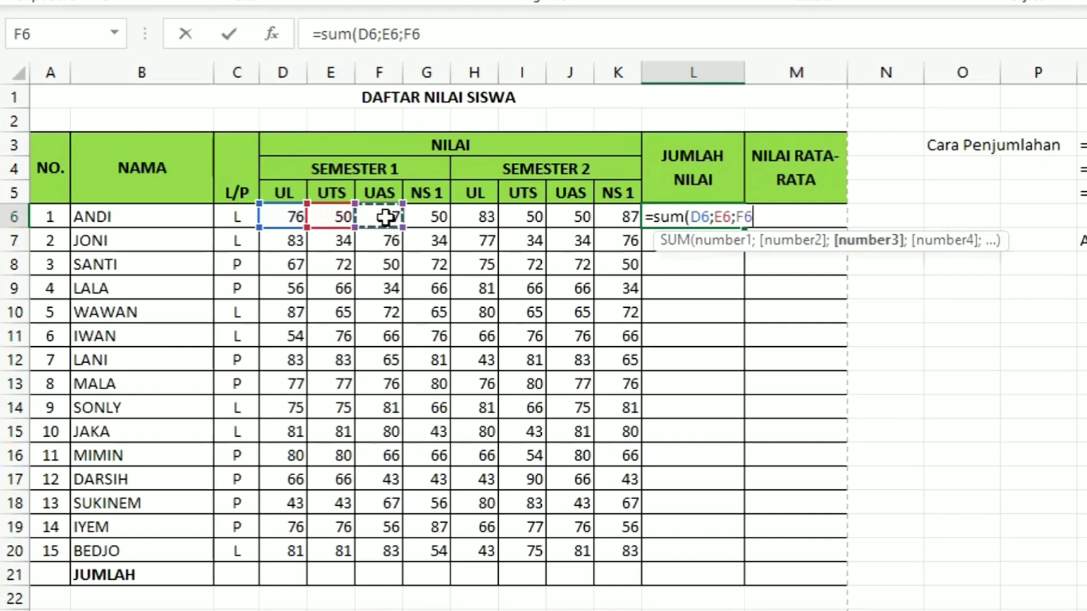
text(;)
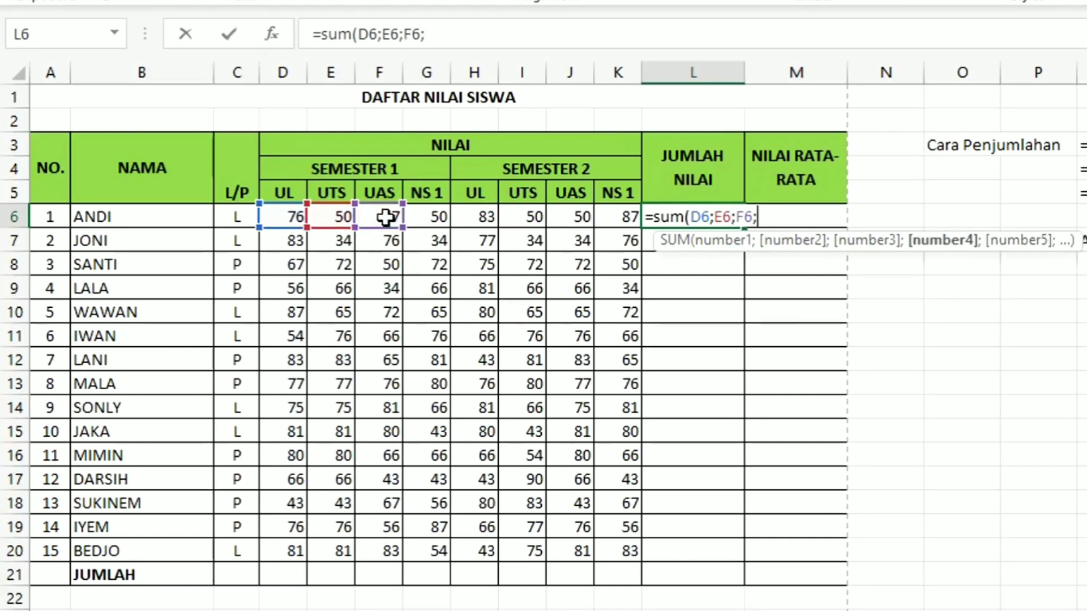
click(424, 221)
text(;)
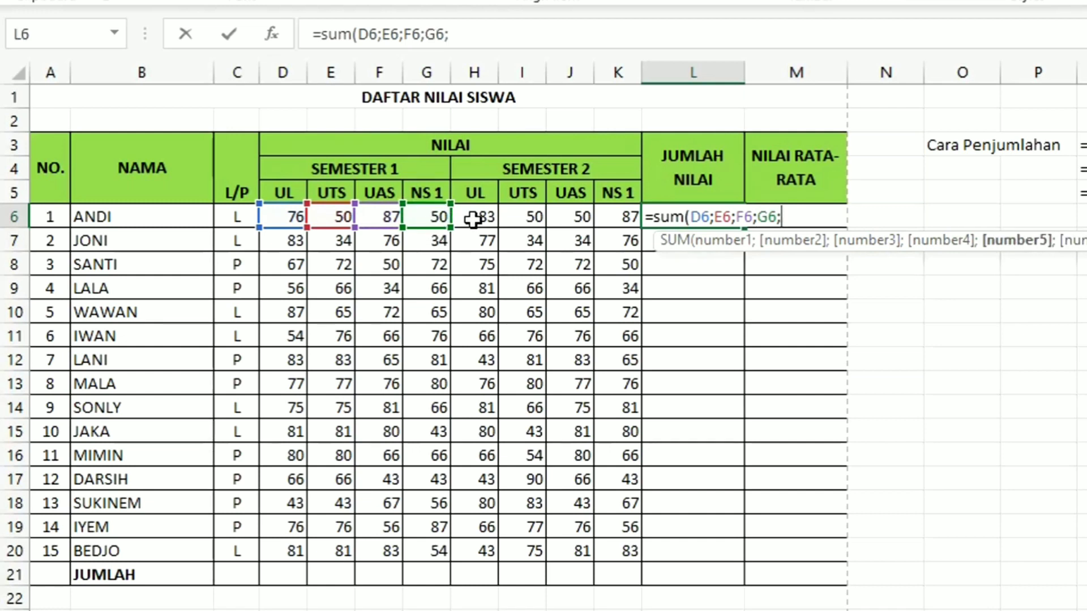
click(477, 219)
text(;)
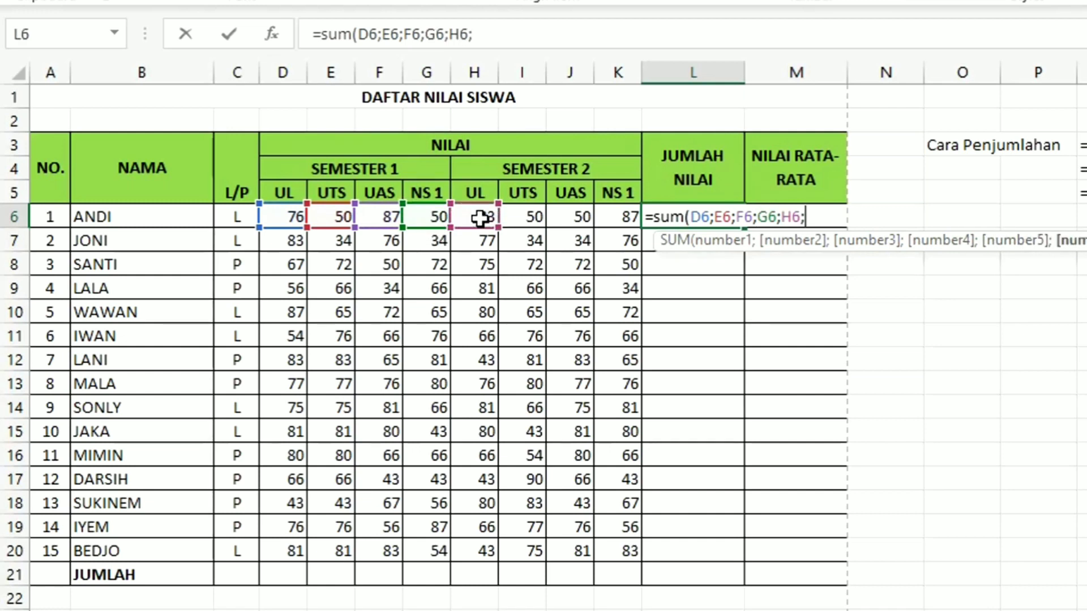
click(521, 219)
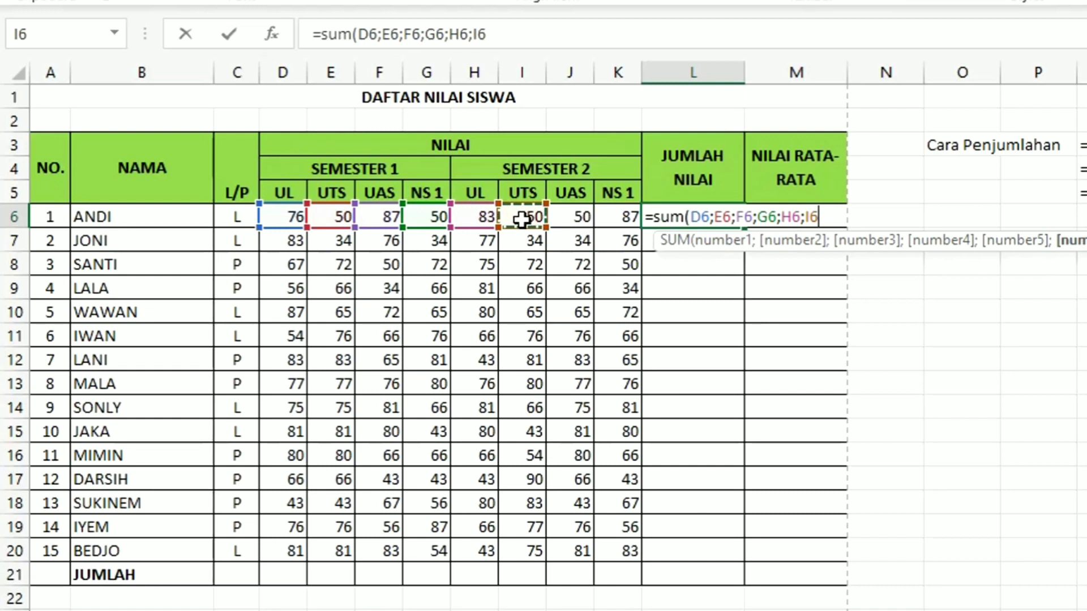
text(;)
click(574, 222)
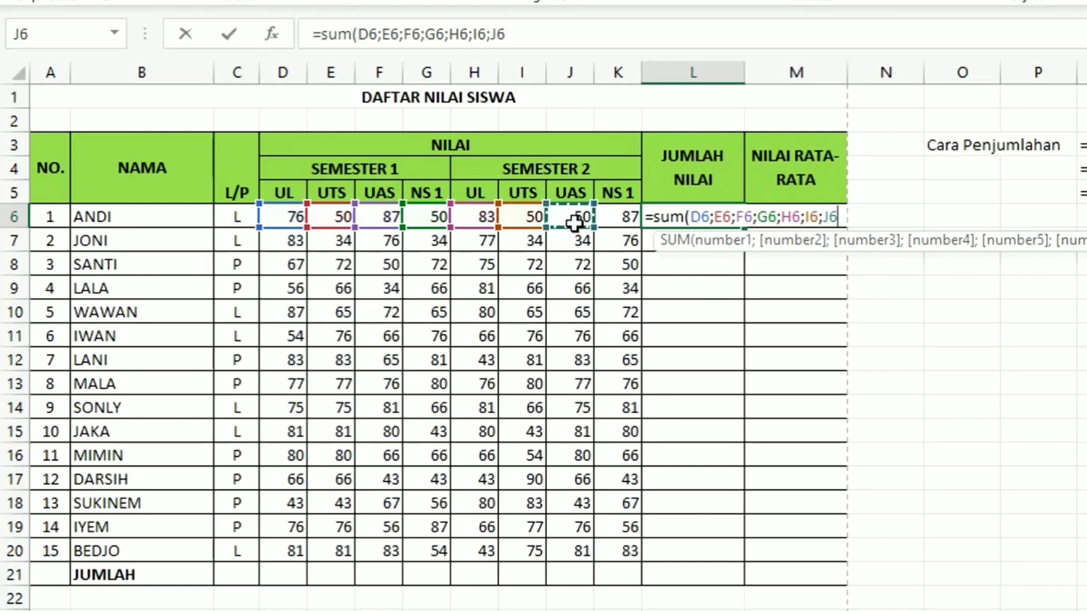
text(;)
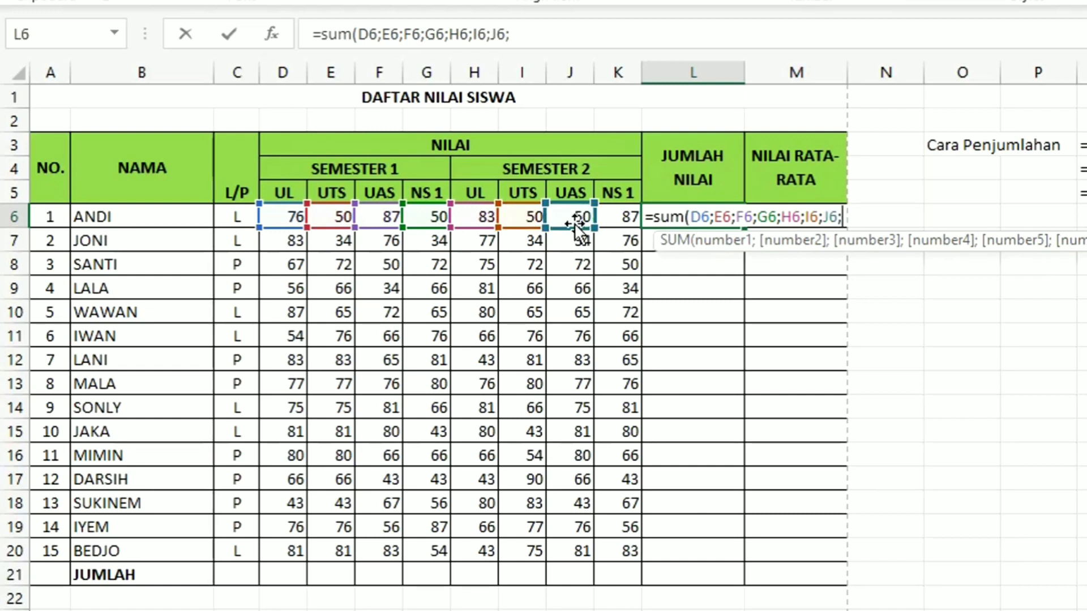
click(626, 223)
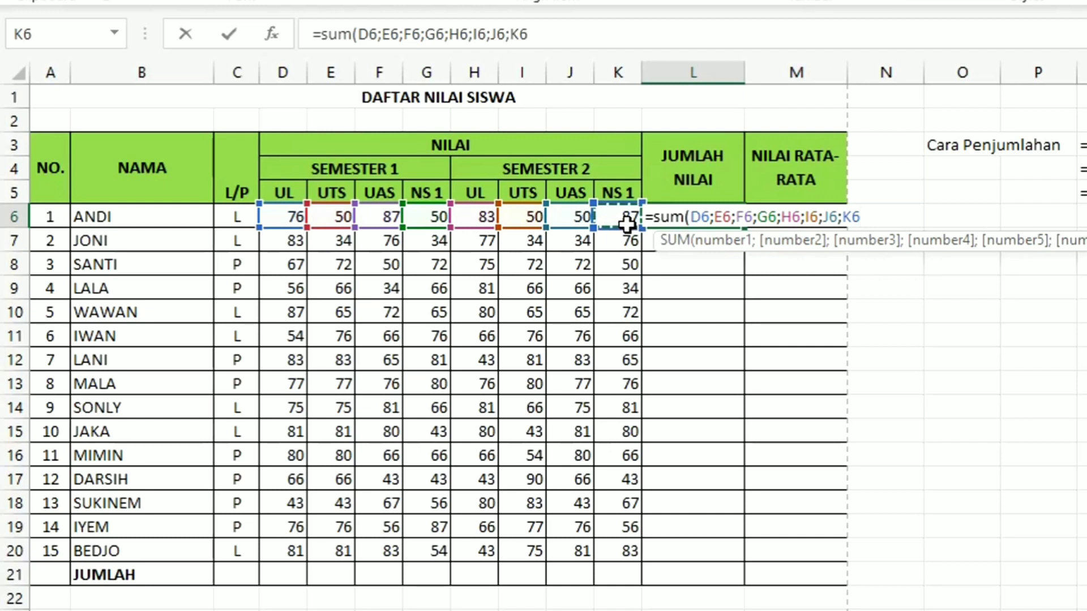
text())
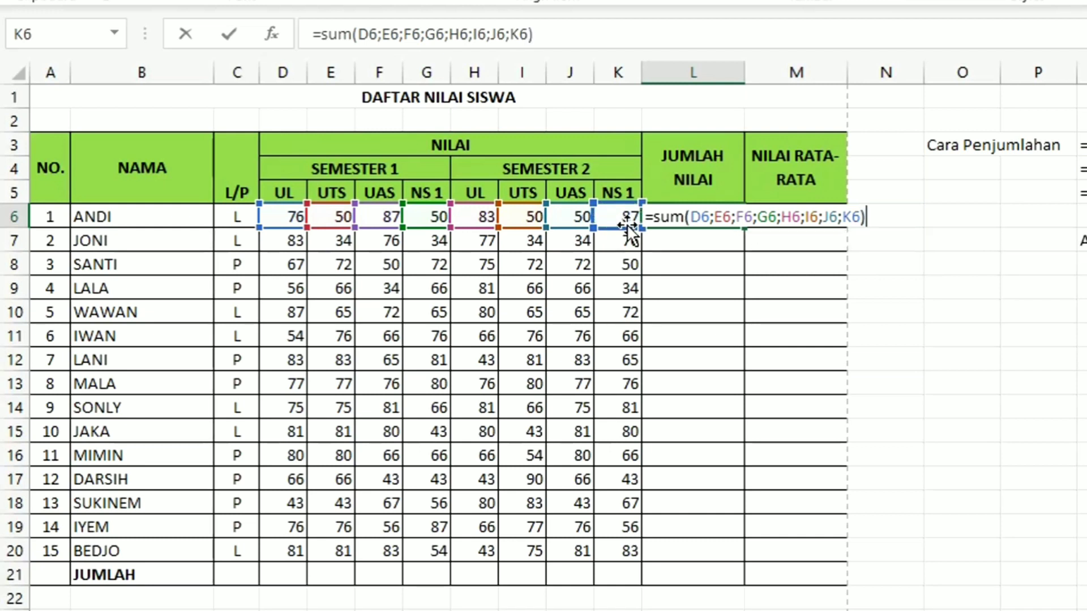
key(Return)
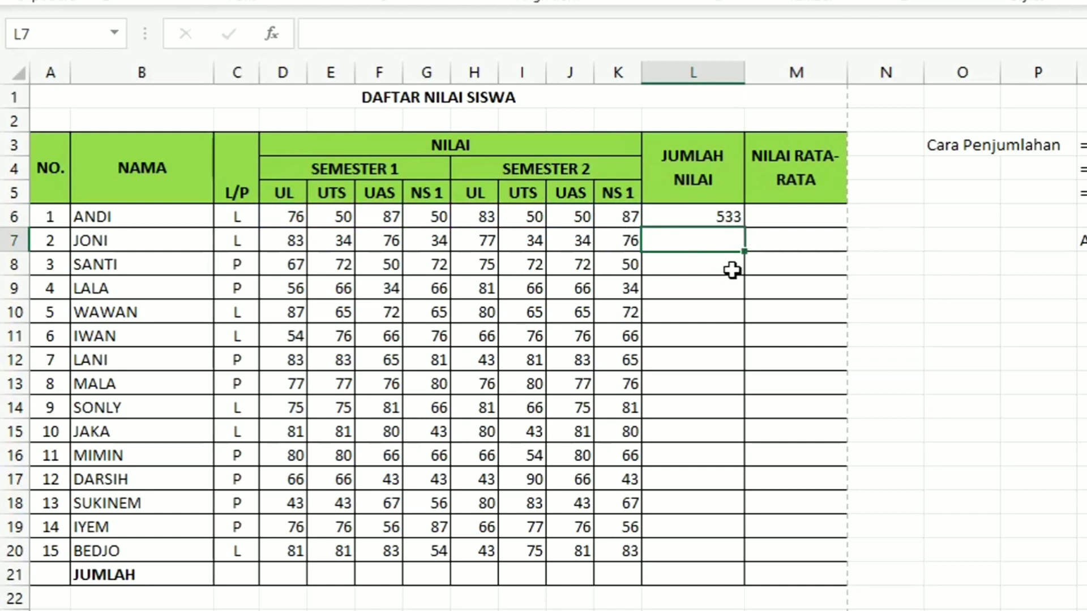
- Fill the separate-cell SUM formula from L6 down through L20 for all students
click(719, 216)
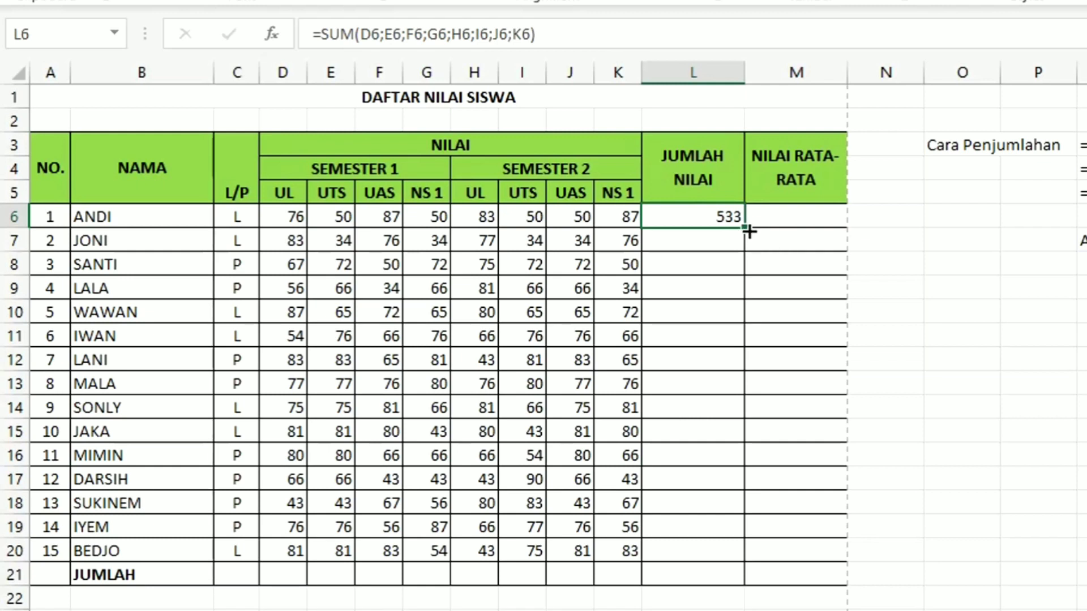
drag(749, 231, 734, 587)
drag(734, 566, 734, 560)
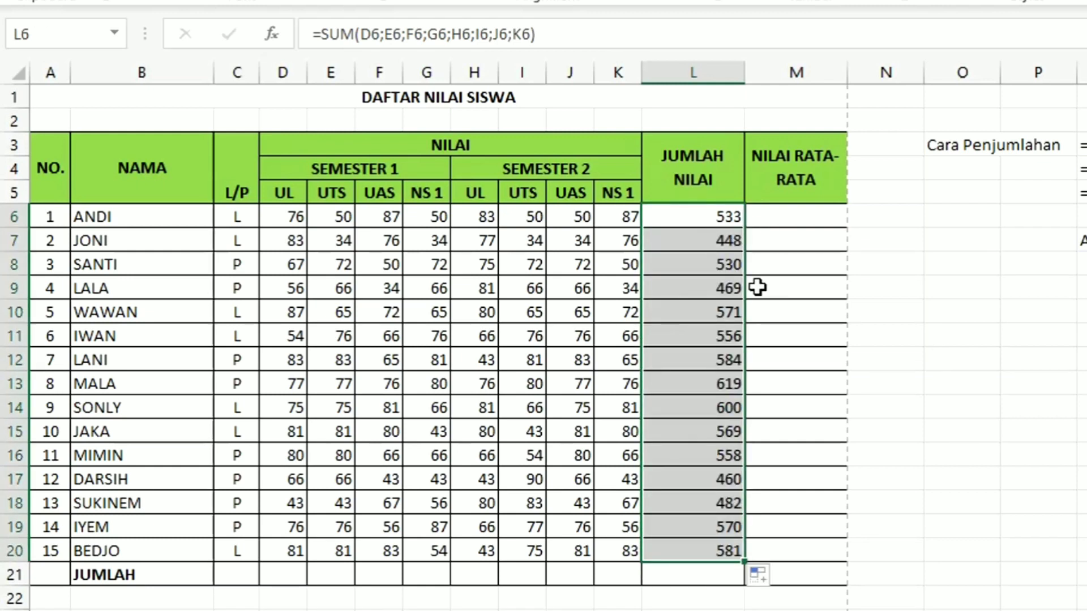
click(832, 286)
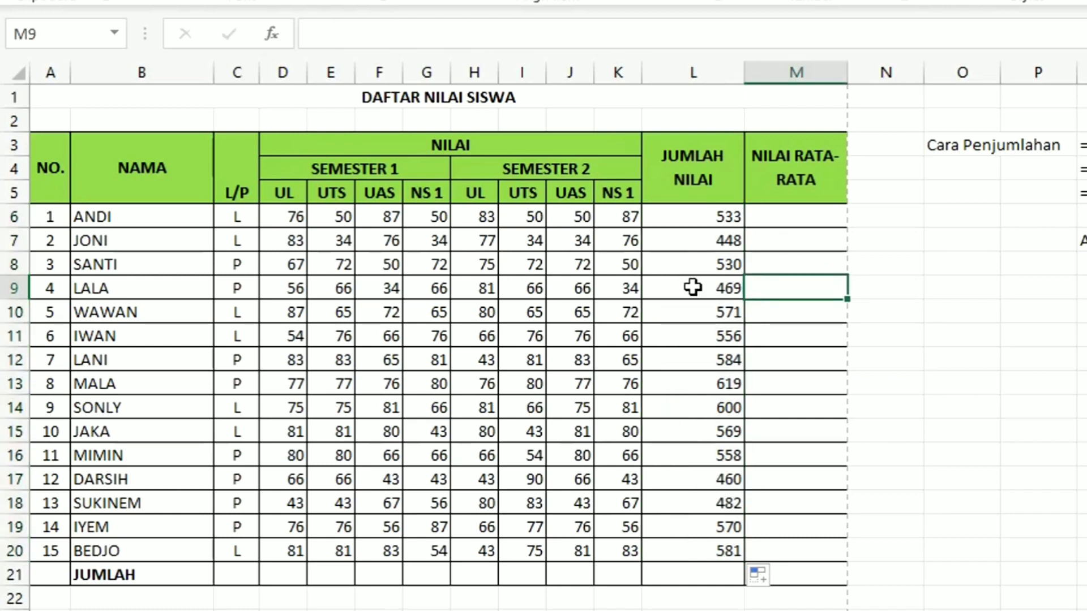
- Clear the separate-cell SUM results from the JUMLAH NILAI cells L6:L20
click(714, 217)
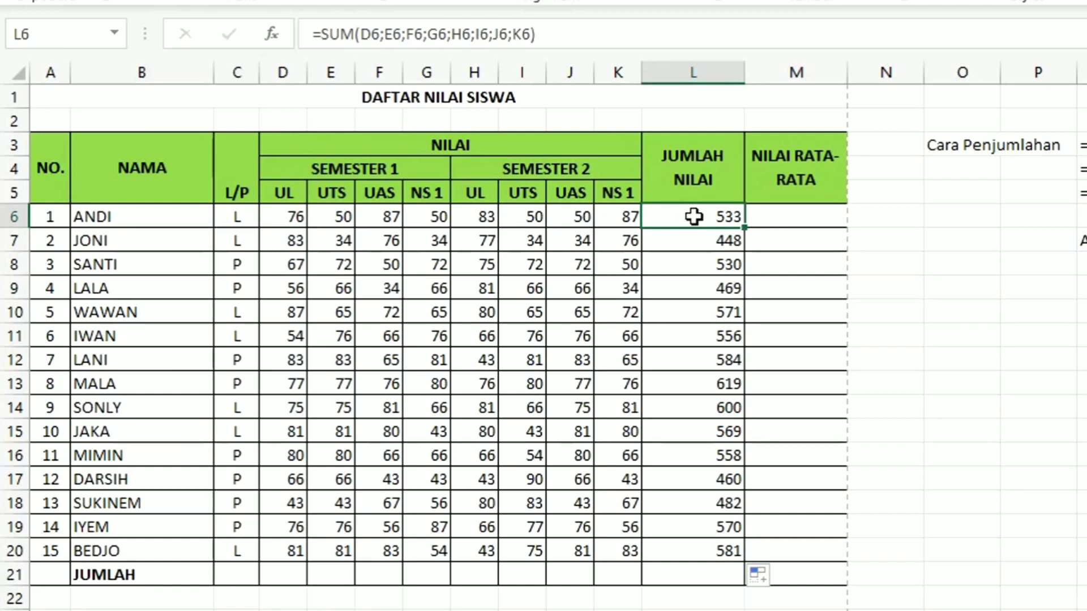
drag(694, 216, 728, 530)
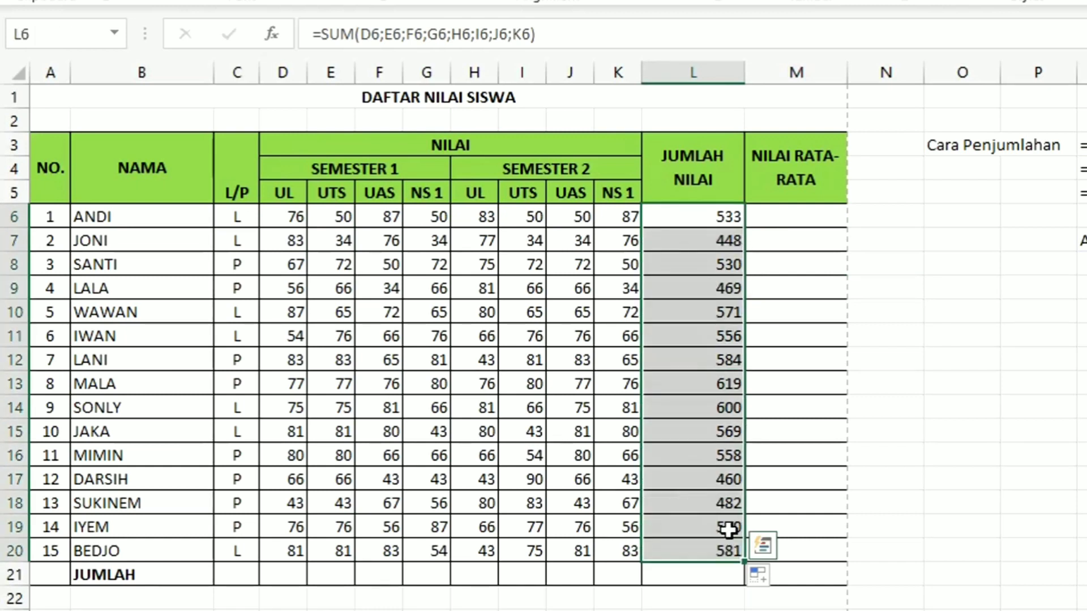
key(Delete)
click(883, 383)
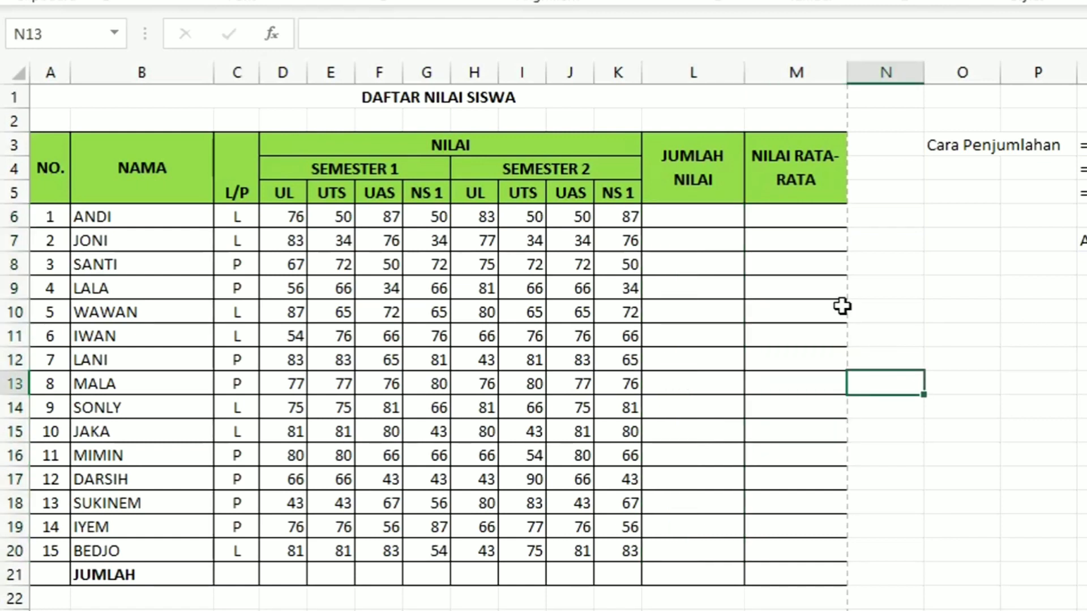
- Enter the range formula =SUM(D6:K6) in L6 to total the first student's scores
click(725, 218)
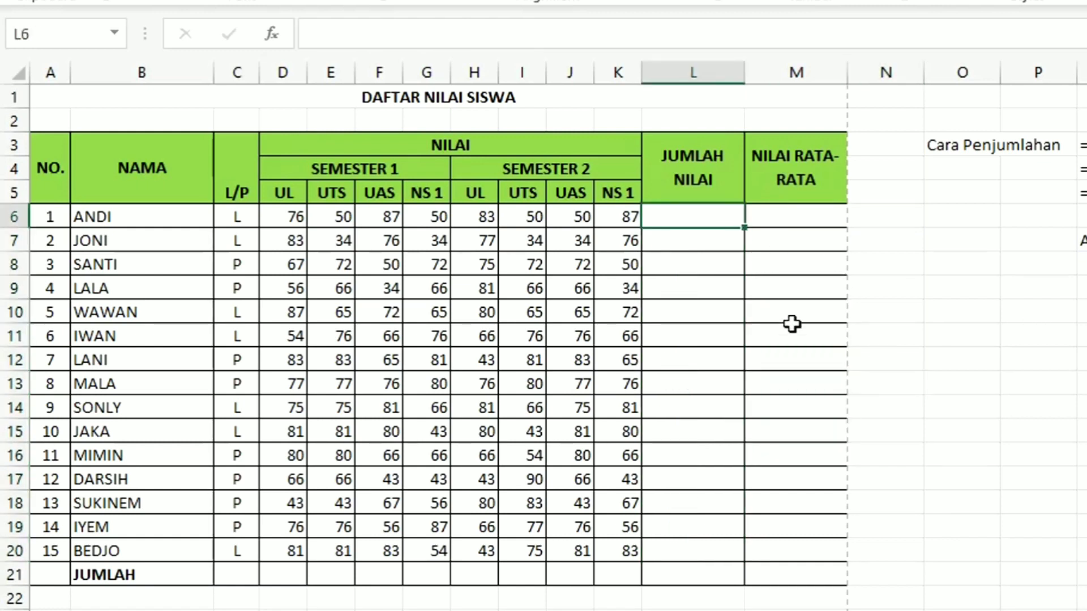
text(=)
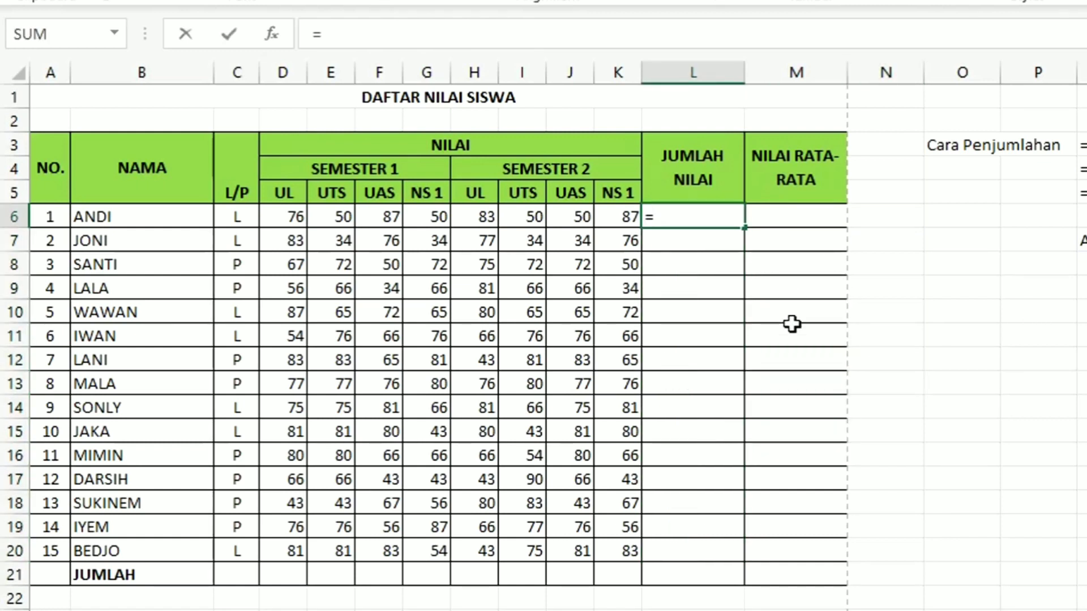
text(Sum()
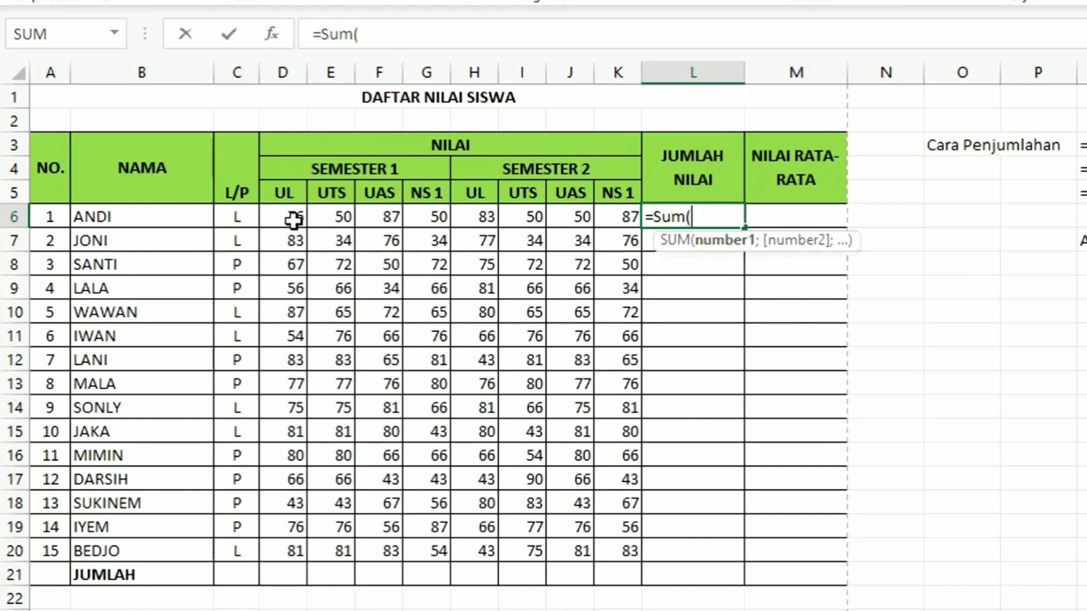
drag(290, 220, 603, 217)
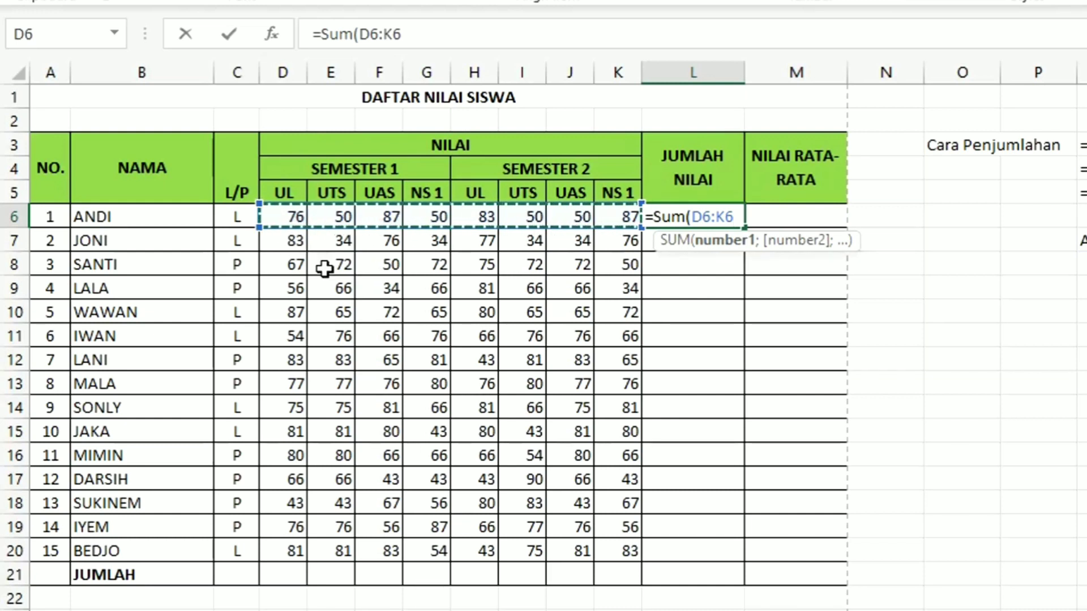
text())
key(Return)
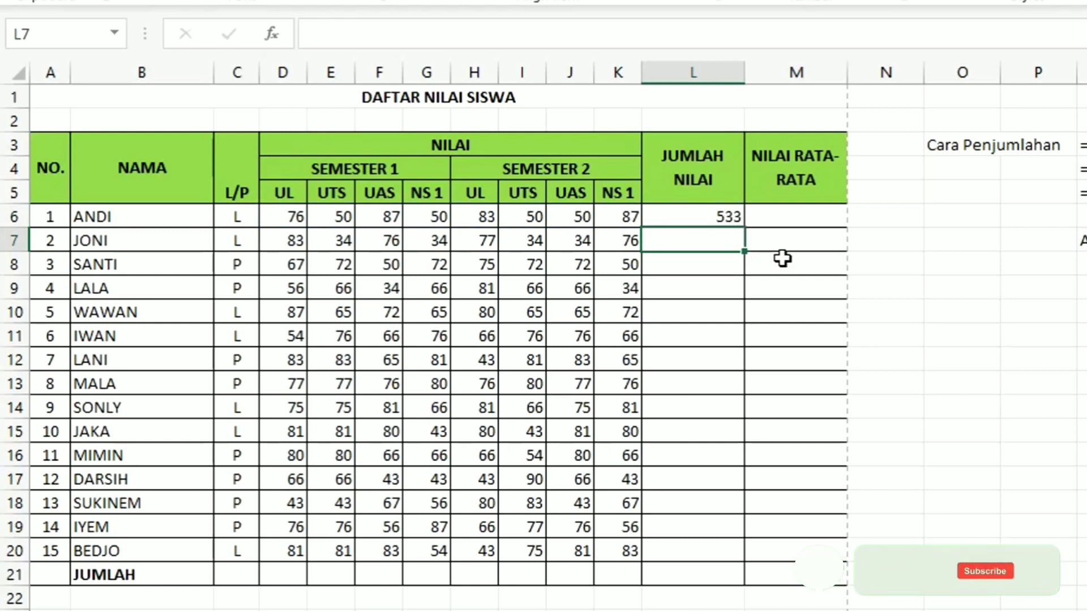
- Fill the range SUM formula from L6 down through L20 for all students
click(718, 216)
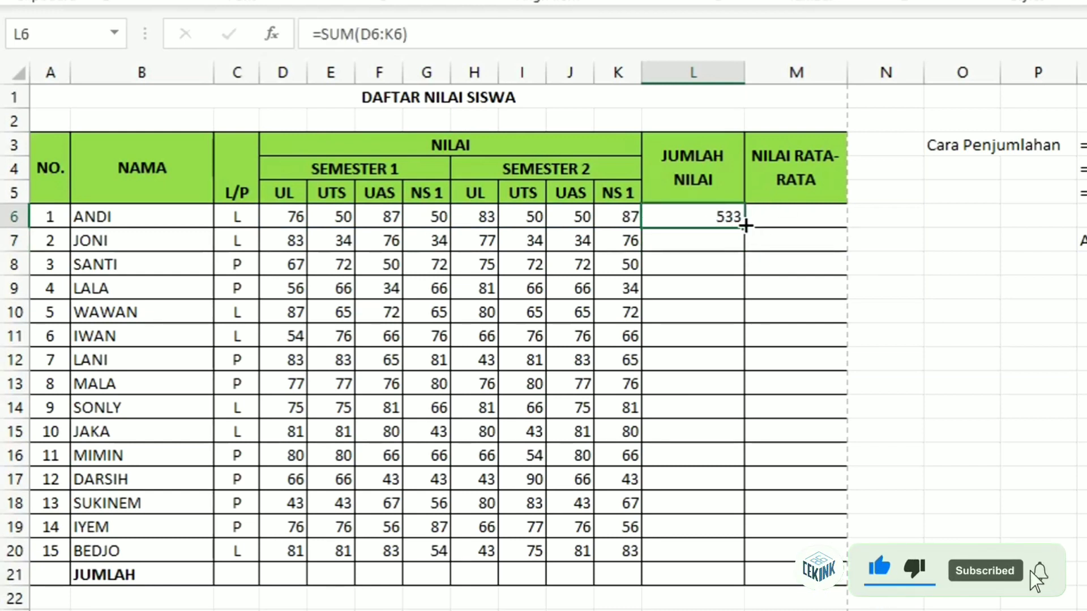
drag(745, 225, 740, 556)
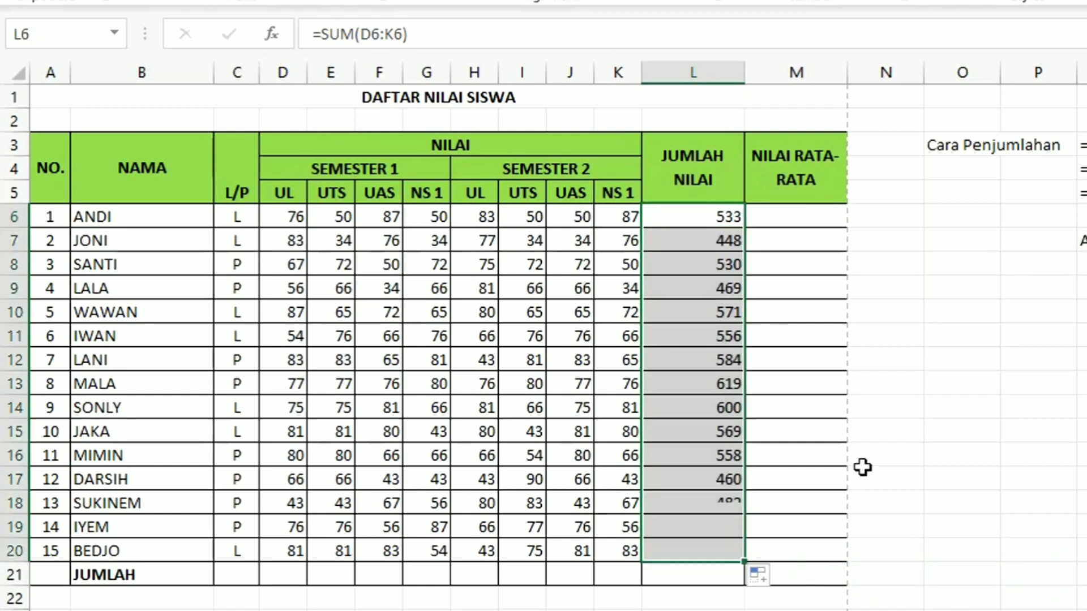
click(928, 411)
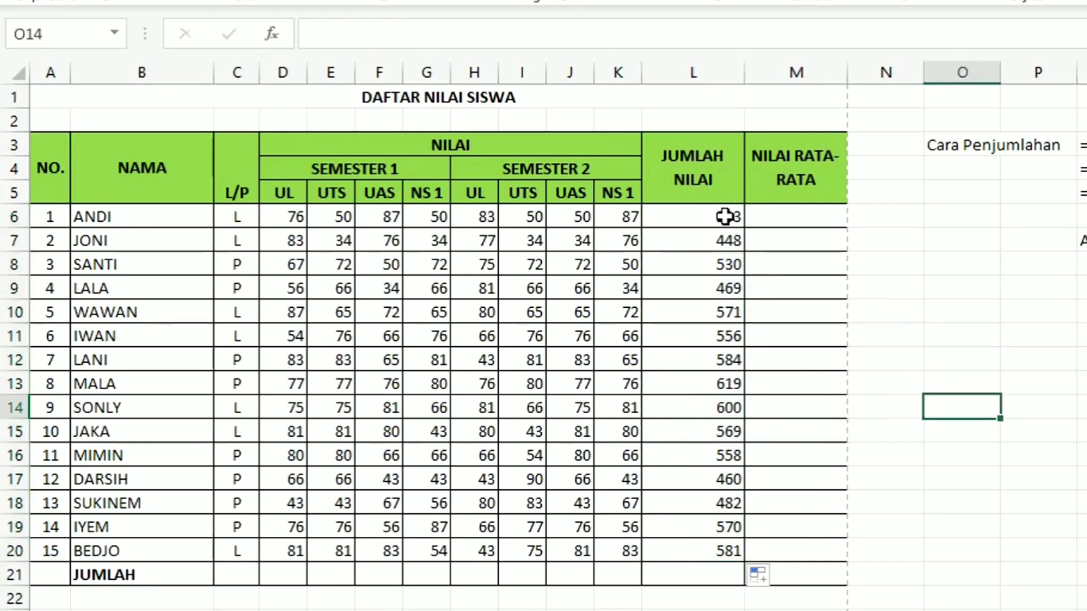
- Delete the range SUM results in L6:L20, leaving the JUMLAH NILAI cells empty
drag(730, 219, 709, 549)
key(Delete)
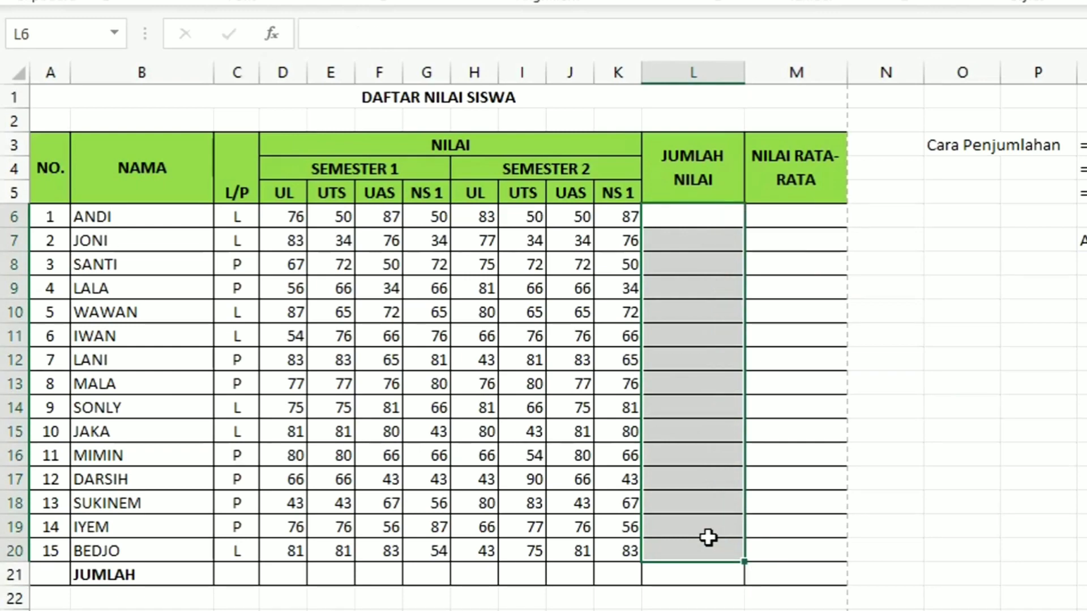
click(863, 476)
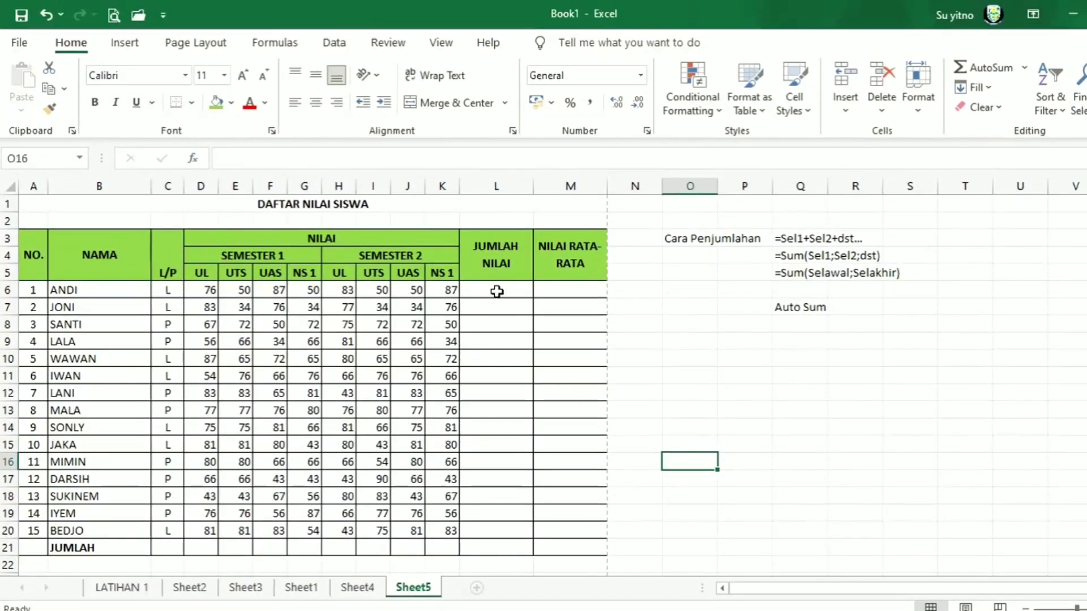
- Total the first student's scores in L6 with AutoSum over the range D6:K6
click(497, 291)
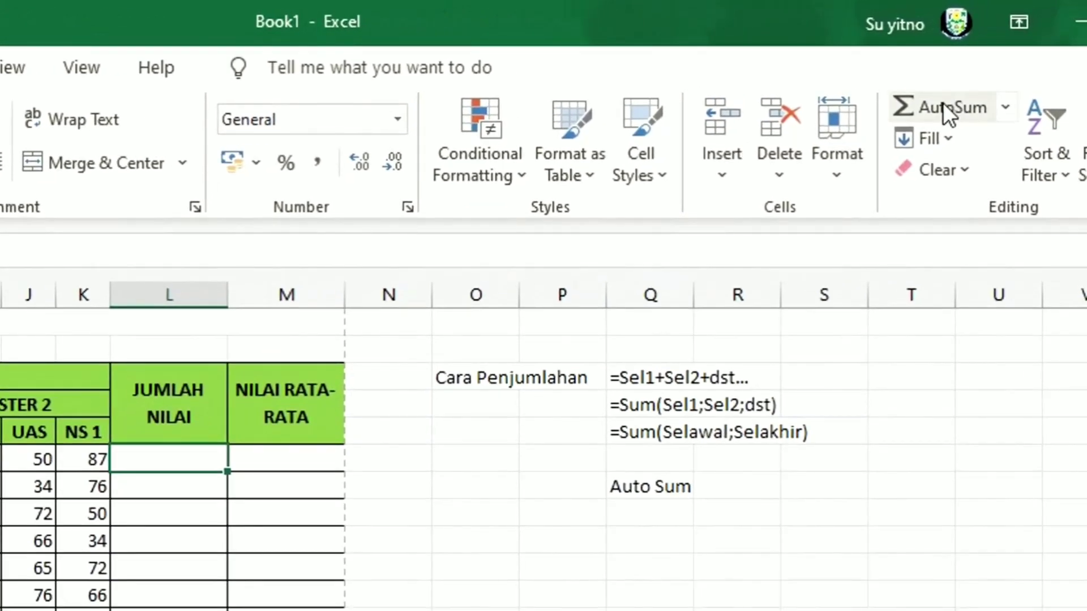
click(942, 103)
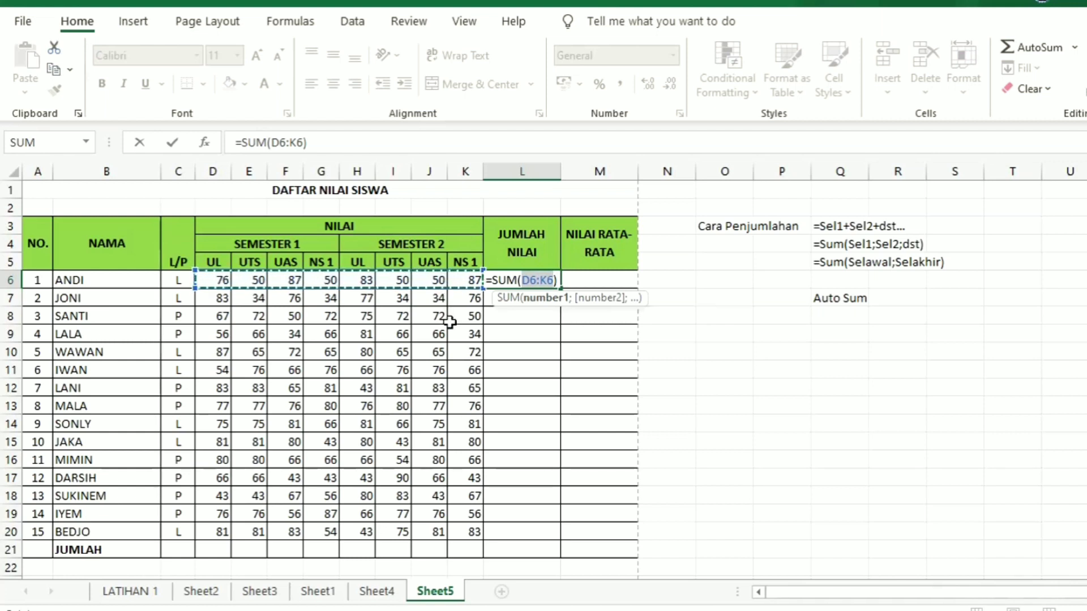
key(Return)
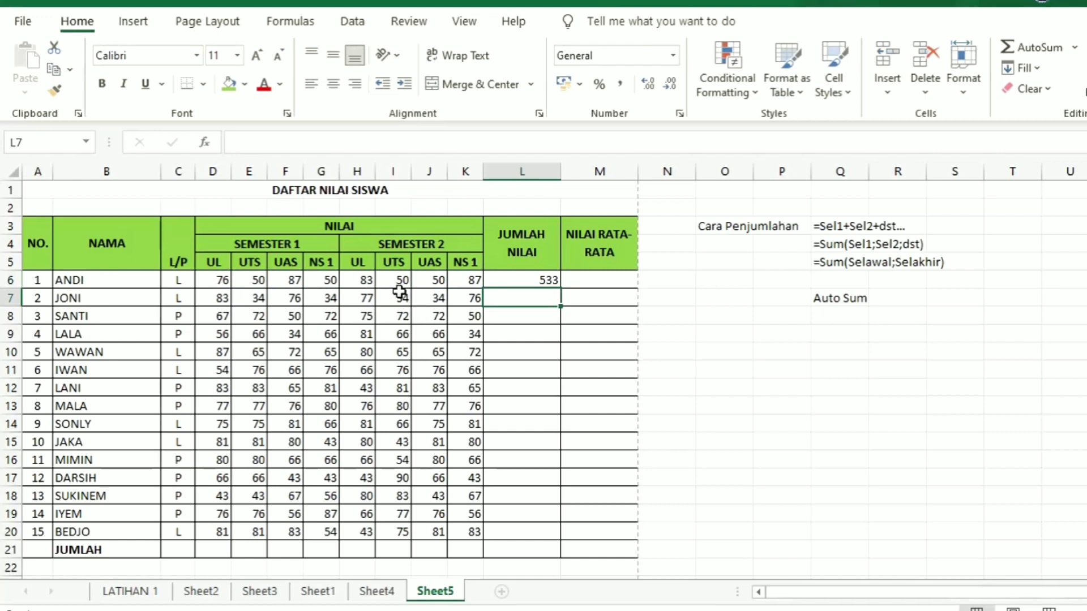
- Clear the total in L6 and recreate it with AutoSum, reselecting D6:K6 as the range
click(529, 279)
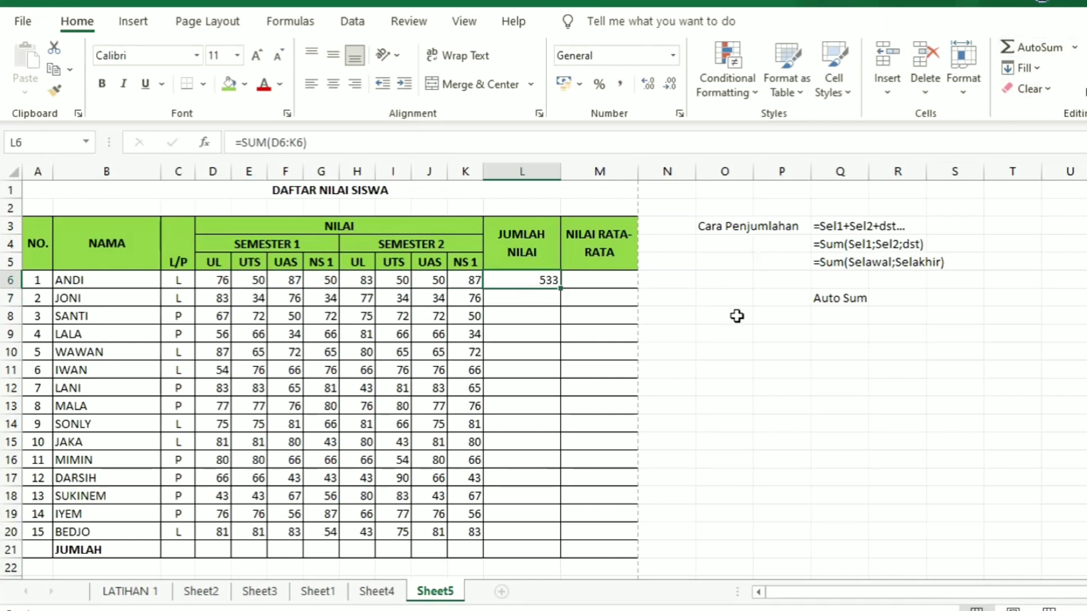
key(Delete)
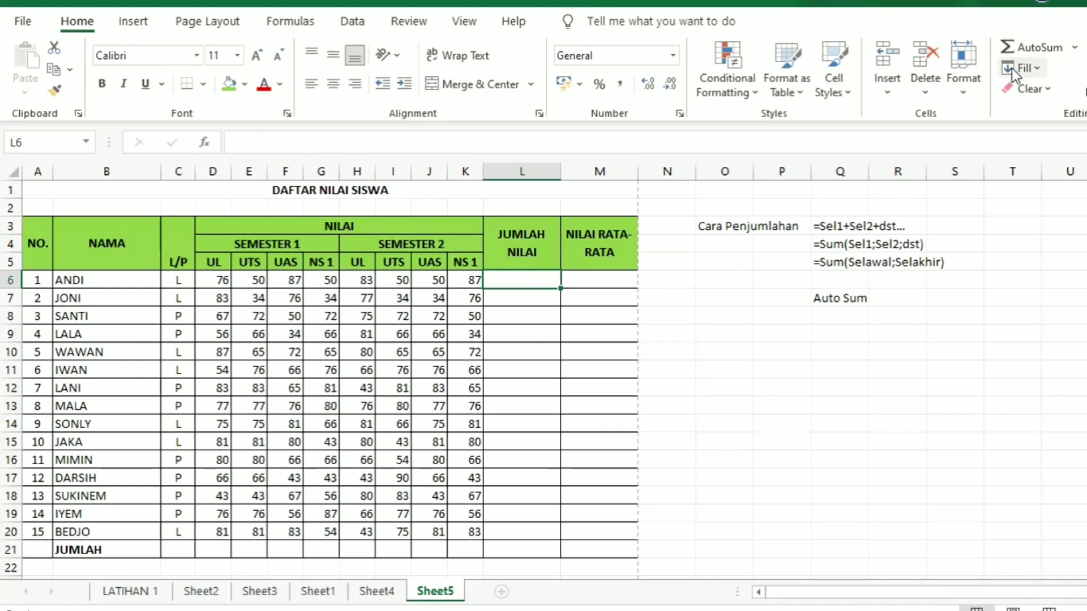
click(1024, 51)
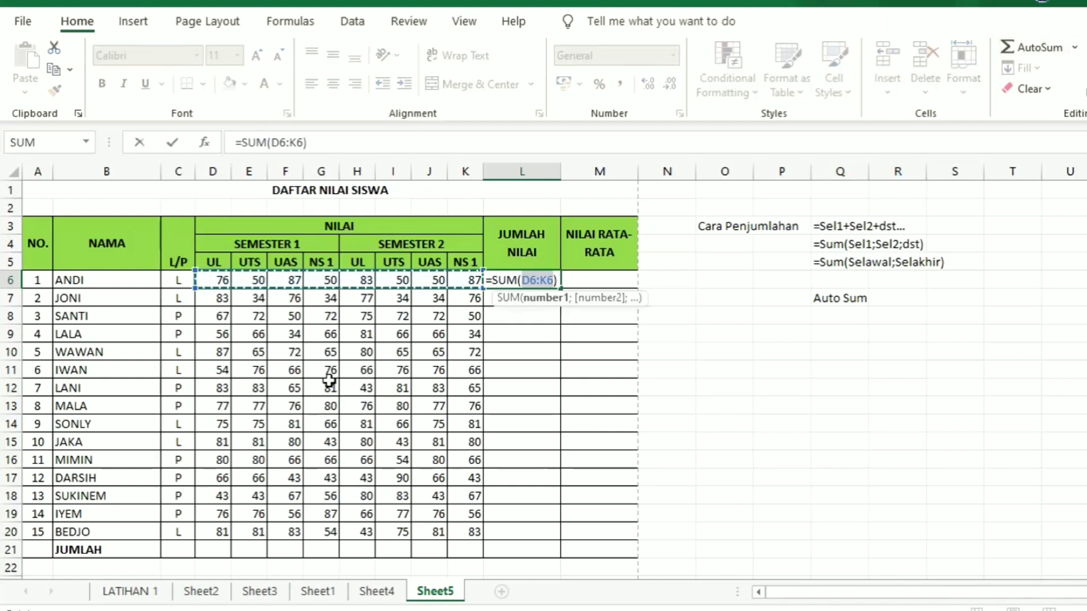
click(215, 279)
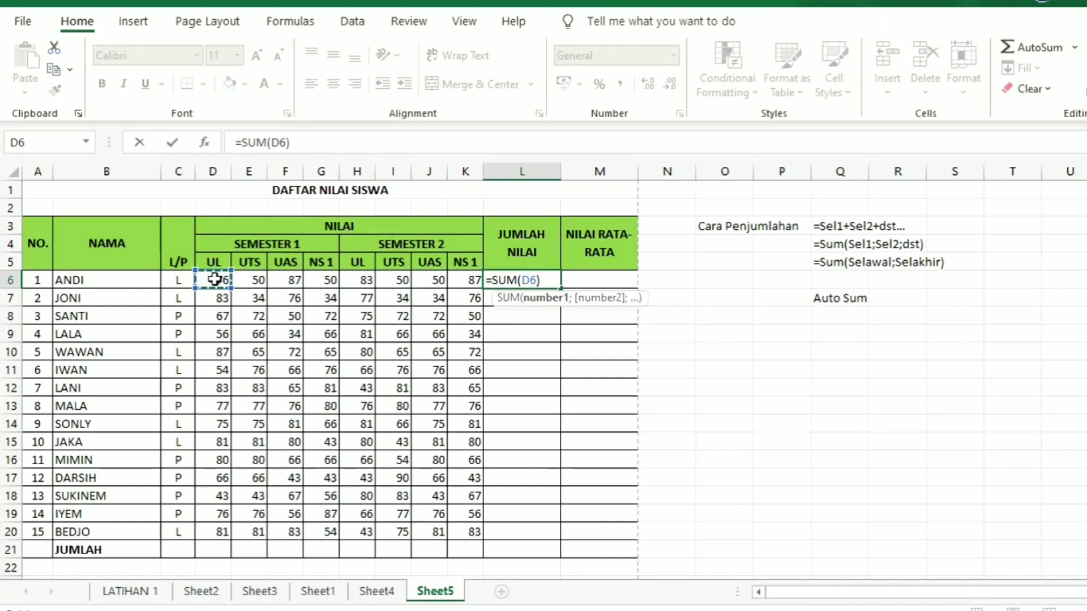
drag(214, 279, 353, 280)
drag(448, 277, 459, 280)
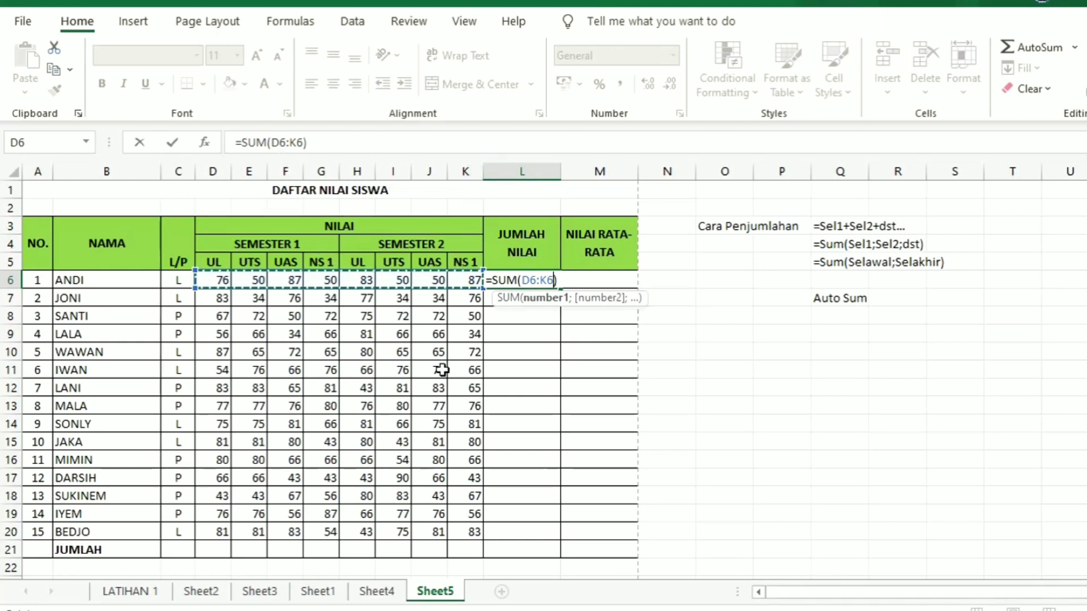
key(Return)
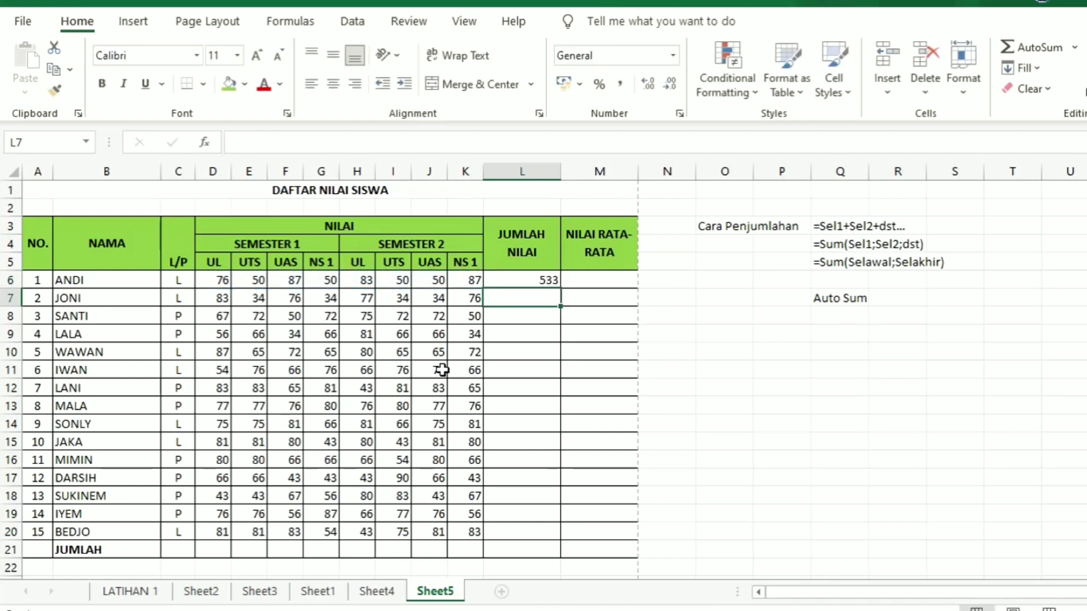
- Fill the AutoSum formula from L6 down through L20 for all students
click(559, 280)
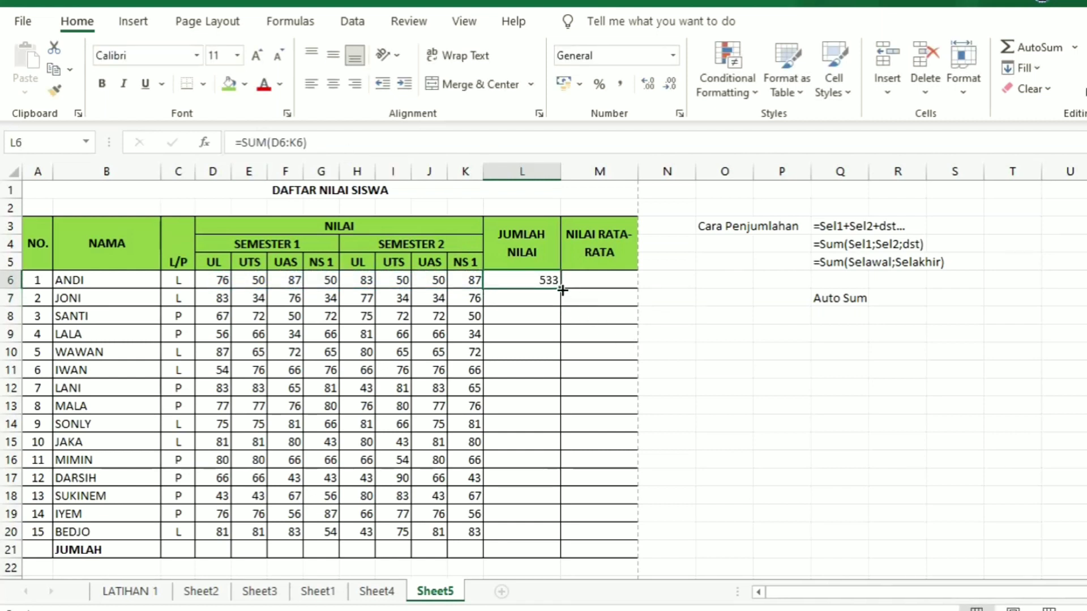
drag(562, 290, 563, 534)
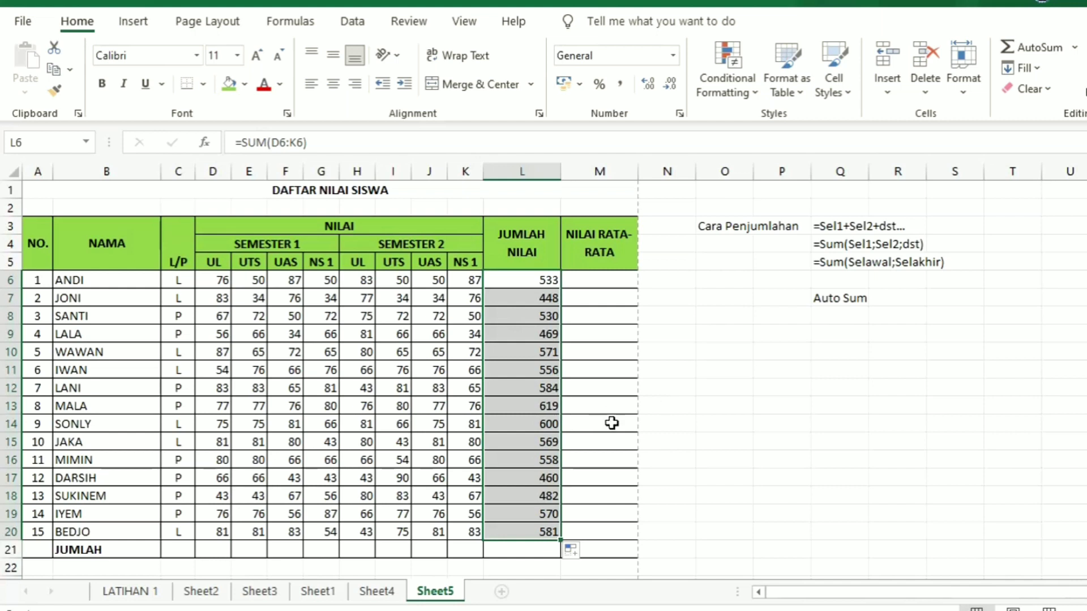
click(534, 281)
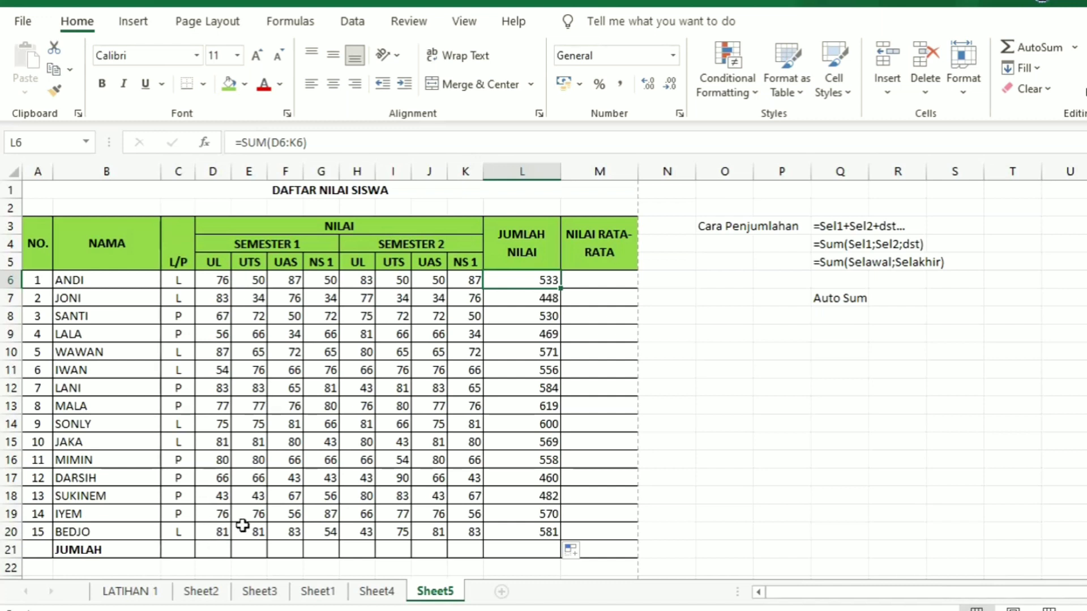
click(214, 549)
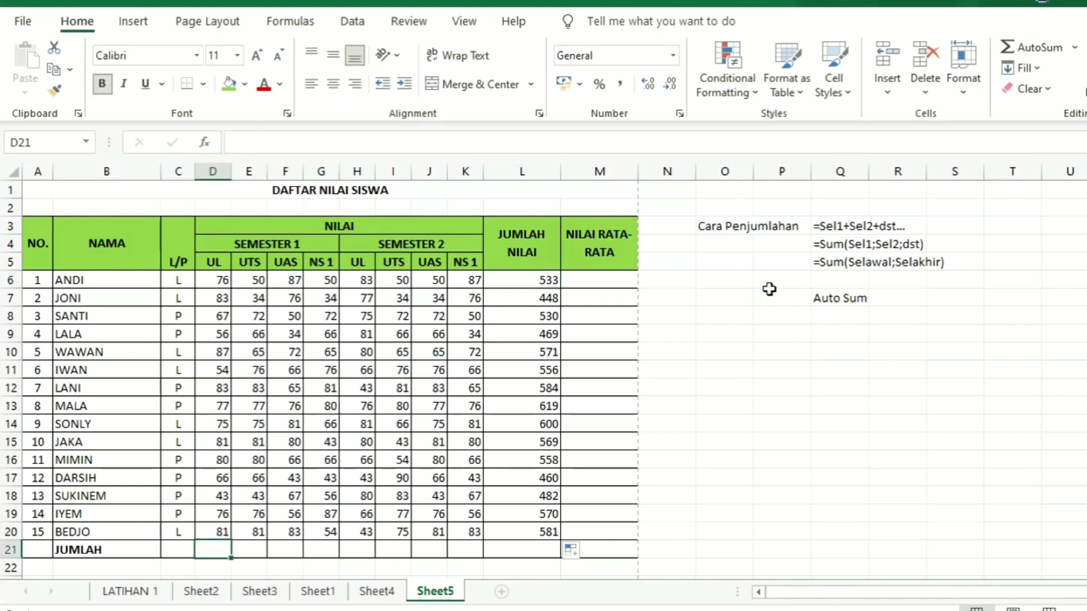
click(828, 229)
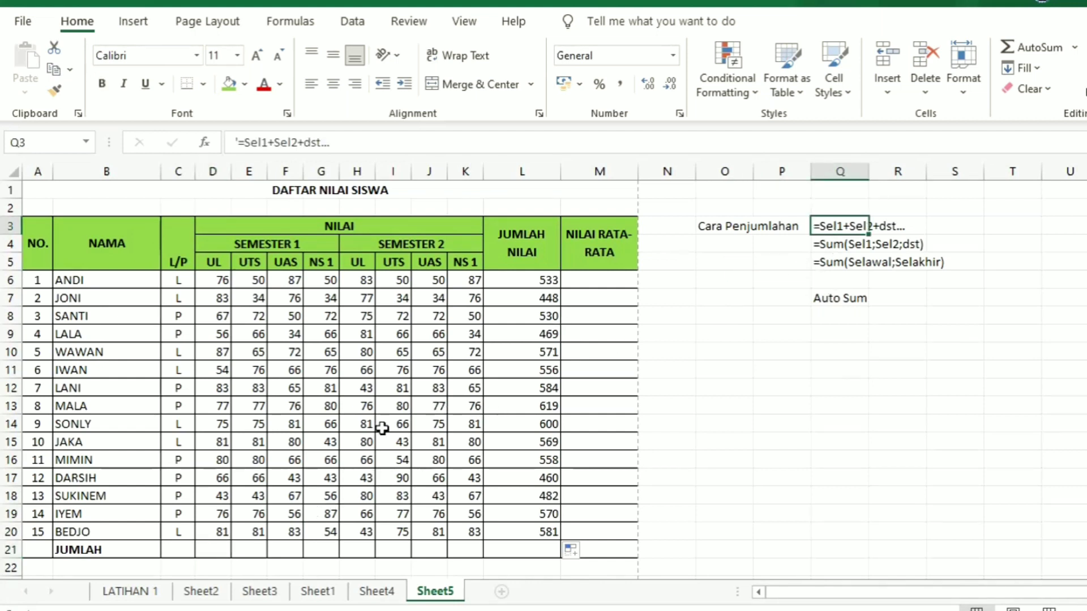
click(541, 280)
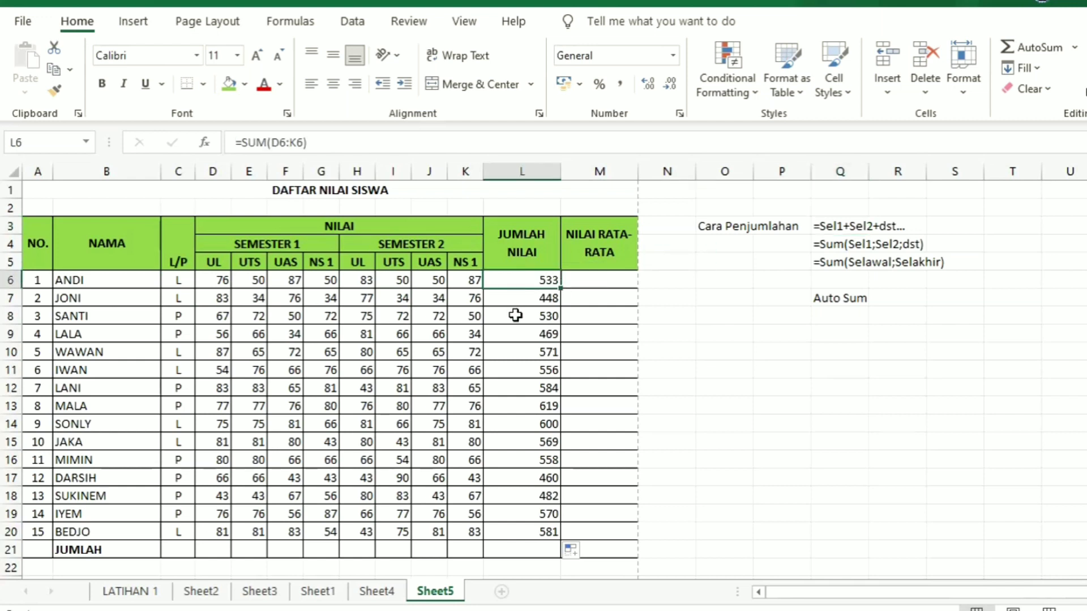
- Total the first UL column in the JUMLAH row at D21 with AutoSum over the range D6:D20
click(227, 547)
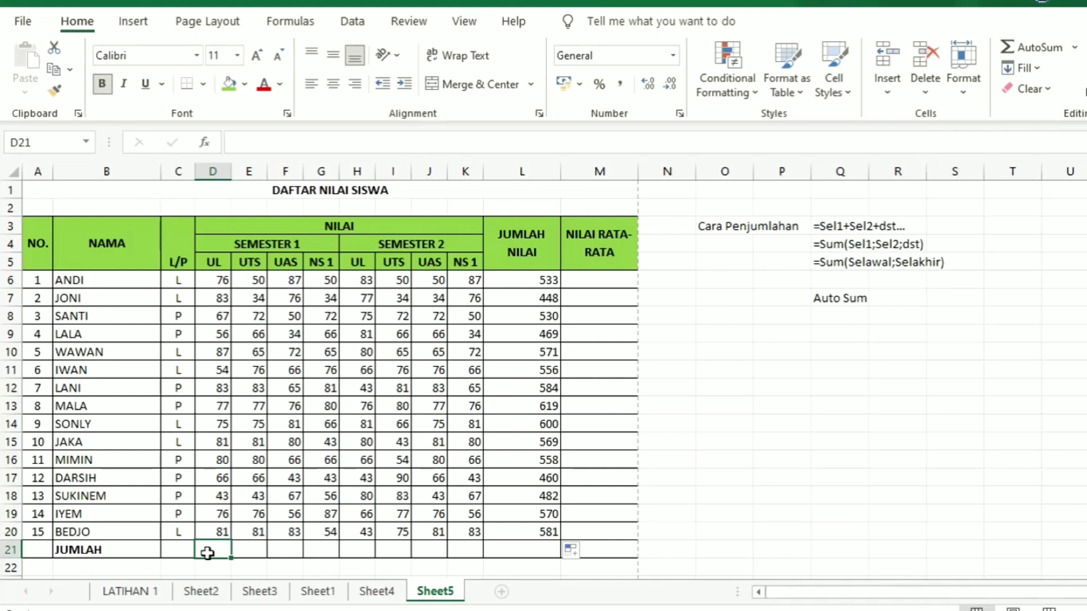
click(1021, 52)
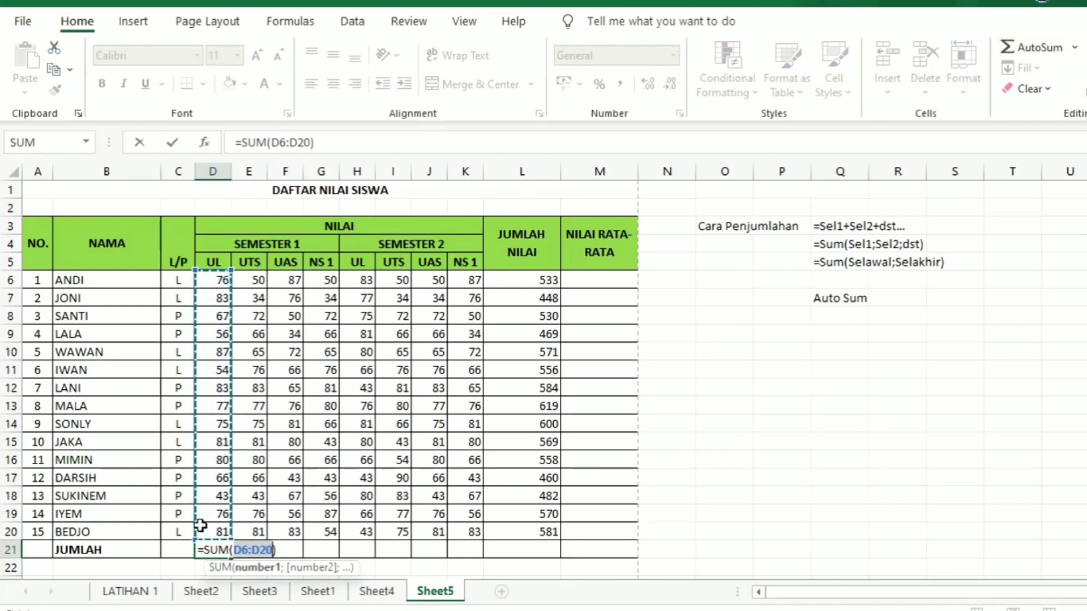
click(222, 283)
drag(221, 283, 225, 532)
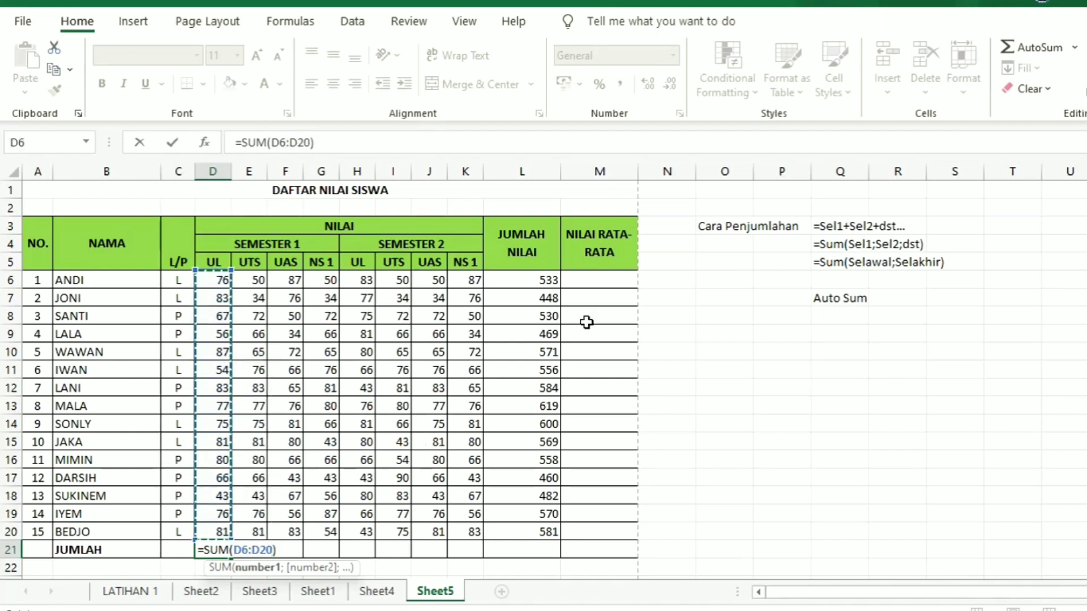
key(Return)
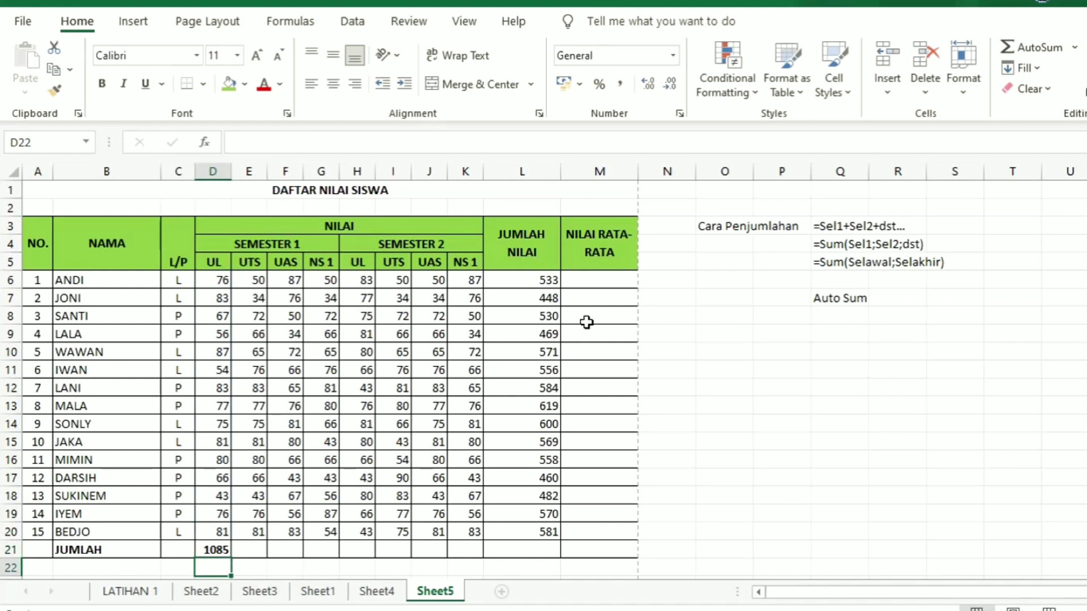
- Fill the column total formula from D21 across through K21 for the remaining score columns
click(215, 550)
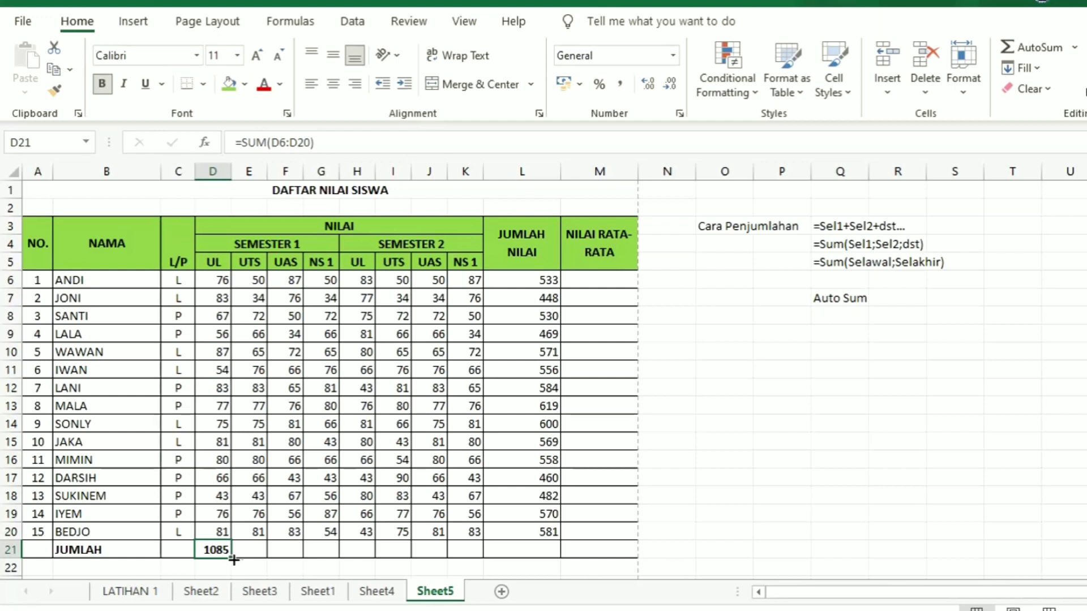
drag(234, 560, 478, 563)
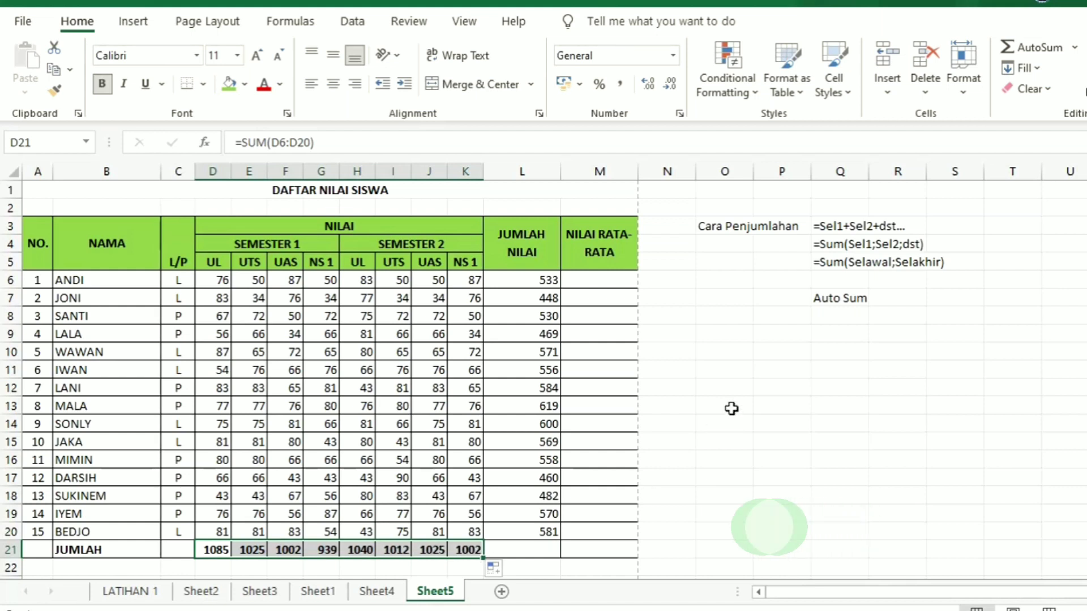
click(629, 402)
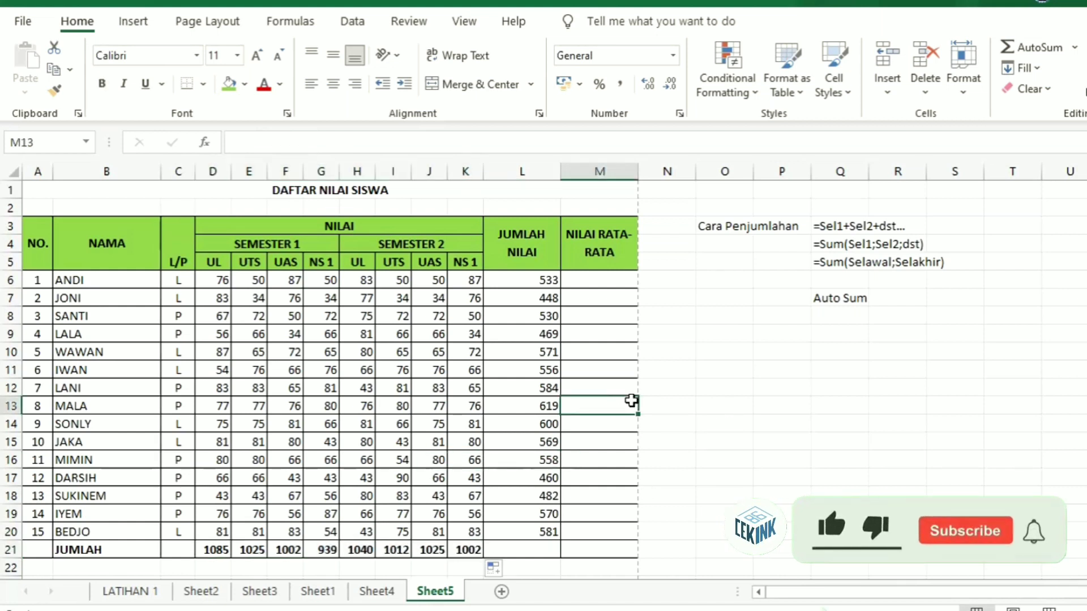